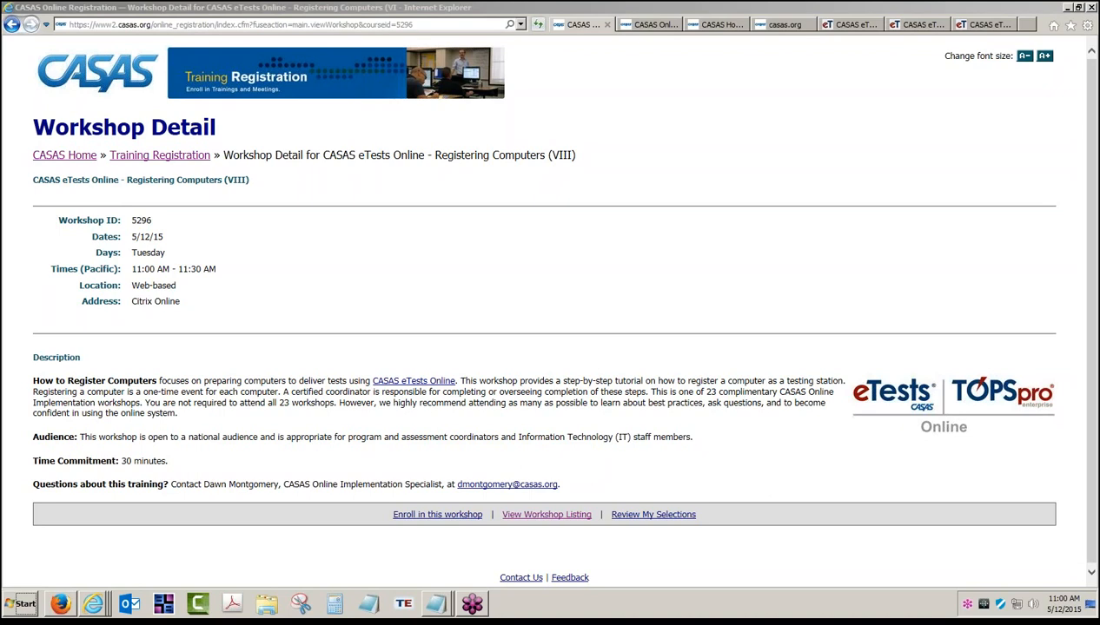
- Look over the eTests workshop listing, then switch to the CASAS homepage tab
click(648, 26)
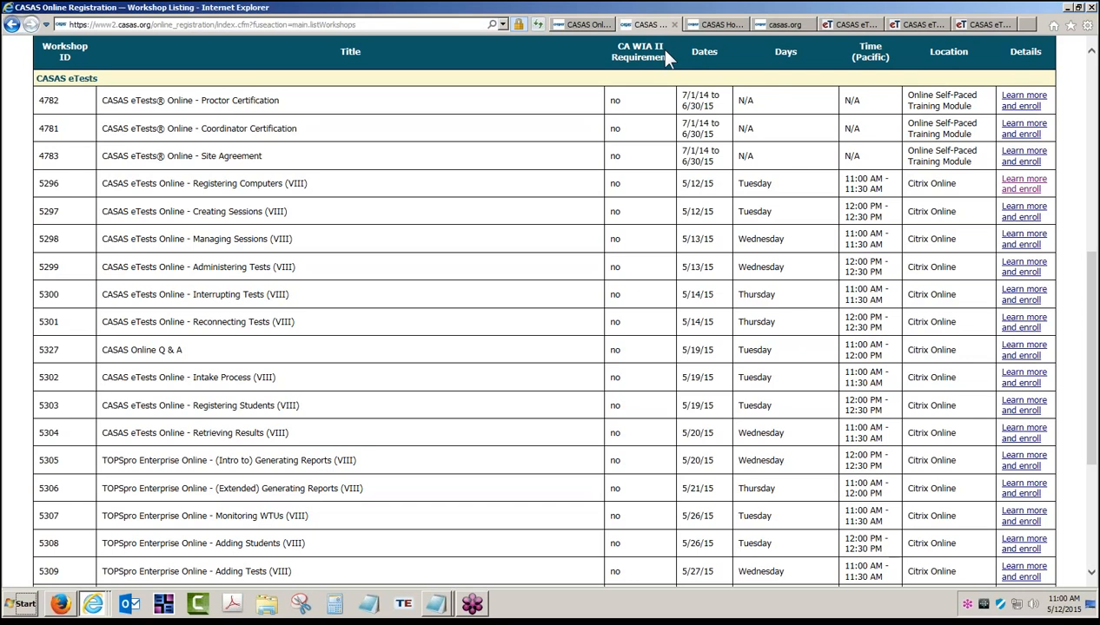
click(714, 24)
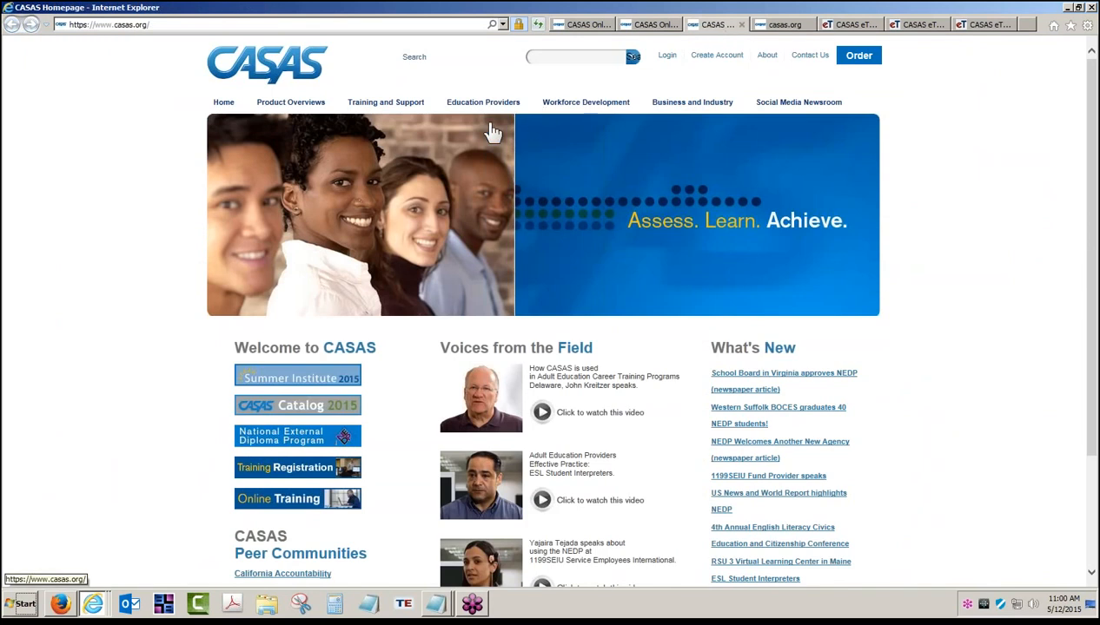
- Go through Training and Support to eTests (ET) Online Help and bring up the eTests Online Guide PDF
click(382, 102)
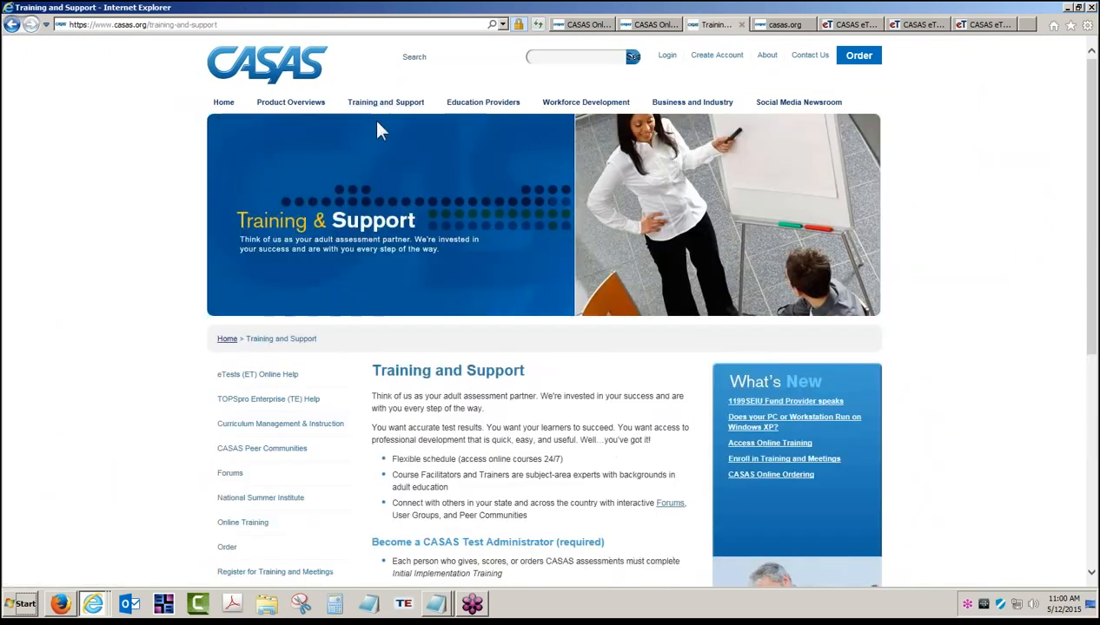
click(262, 400)
click(265, 378)
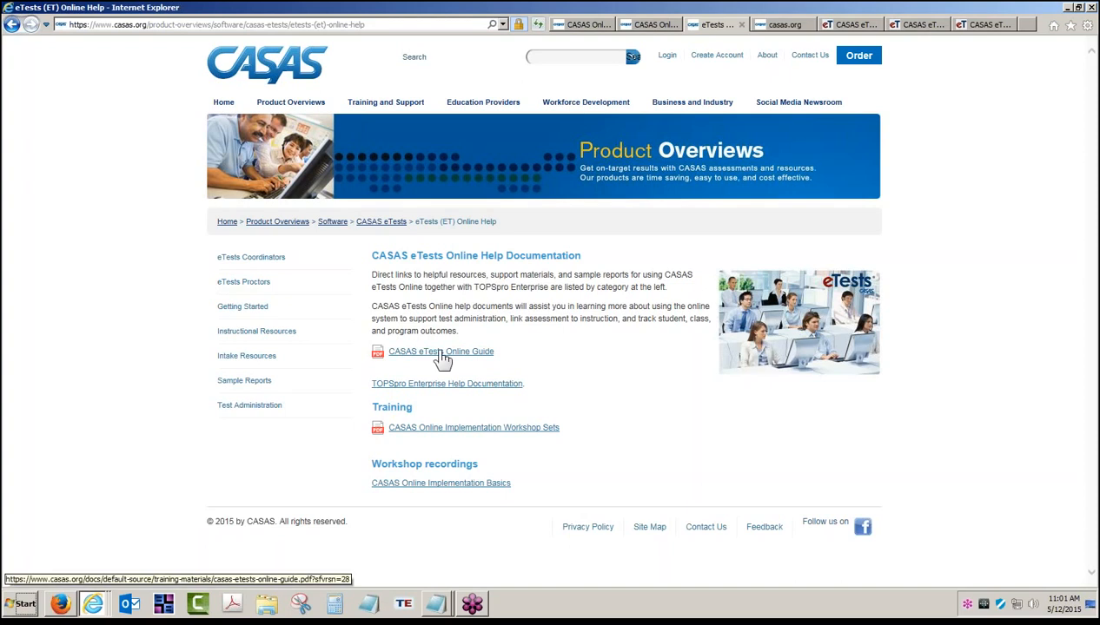
click(801, 26)
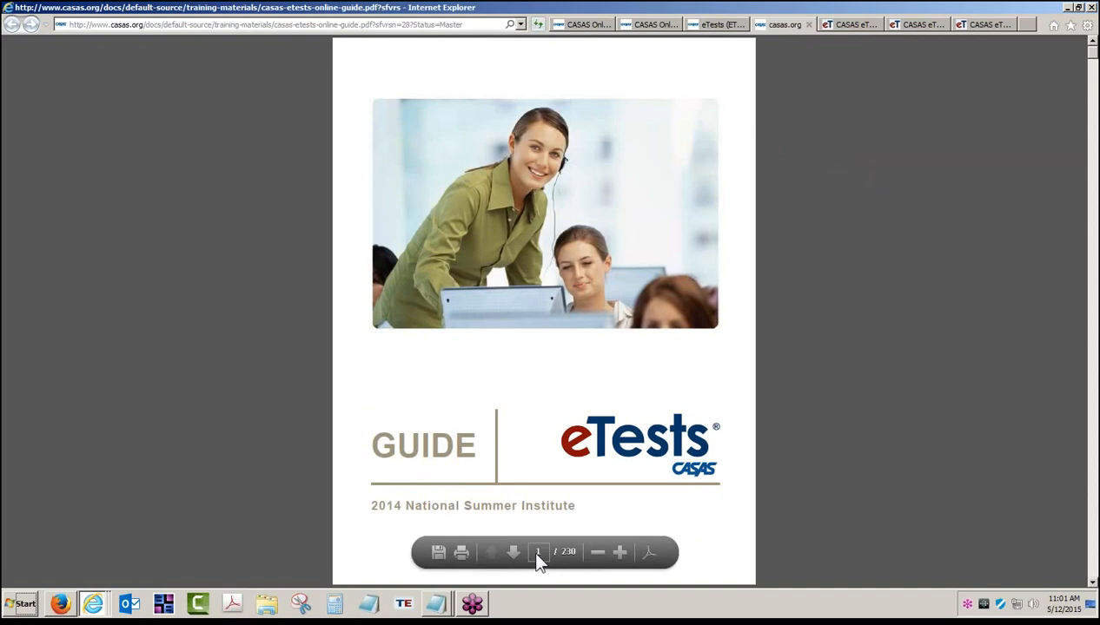
- Page ahead to the guide's Contents, open the PDF search box, then switch to the eTests Online start page
click(510, 550)
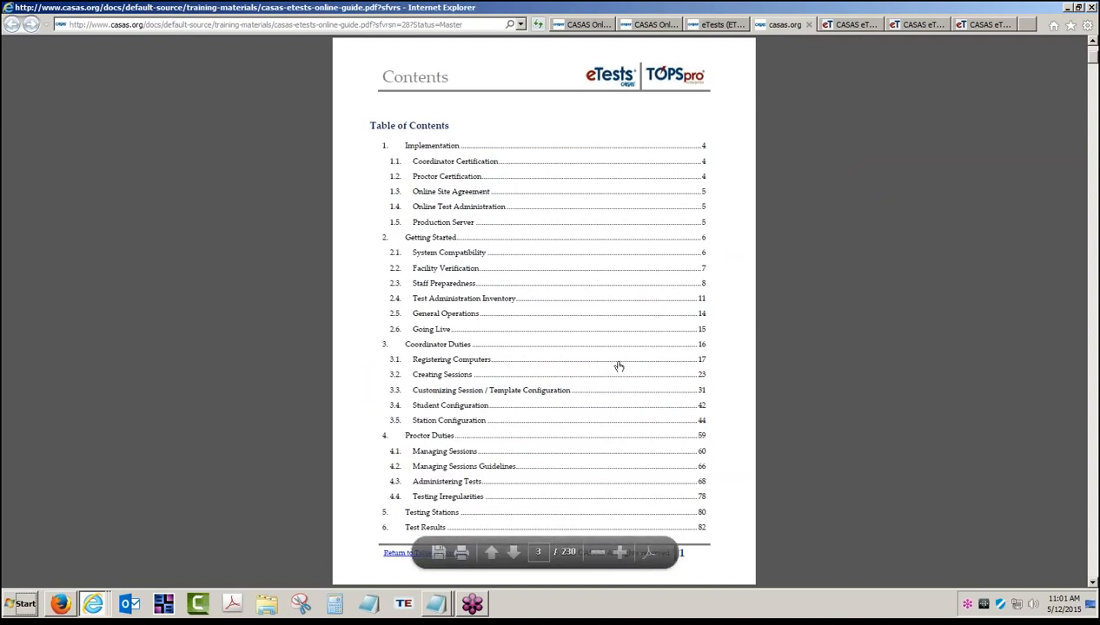
key(ctrl+f)
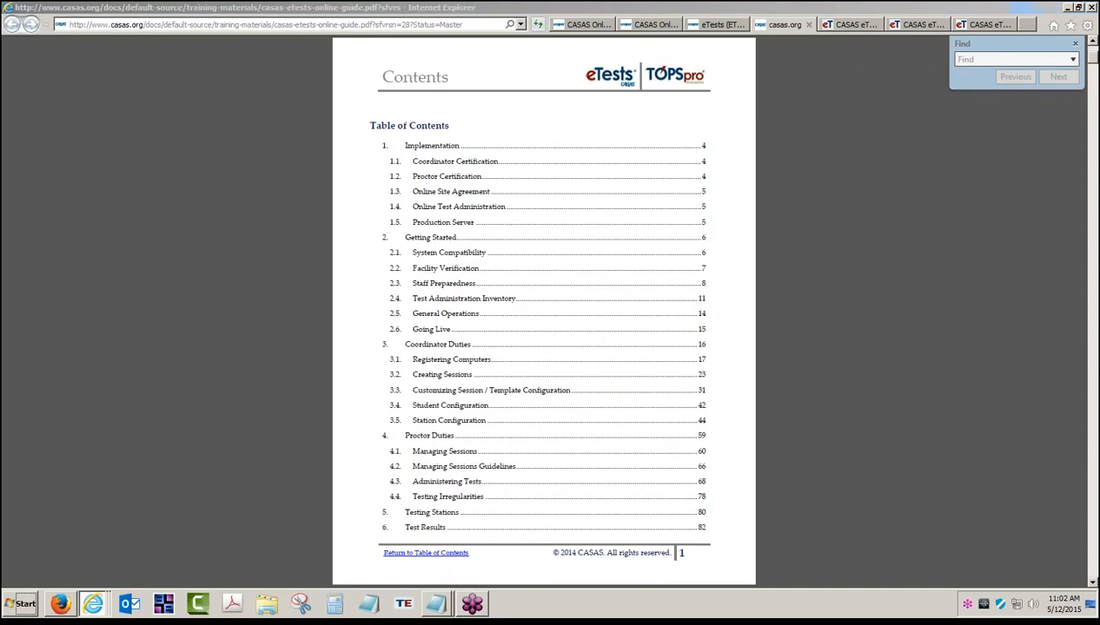
click(857, 27)
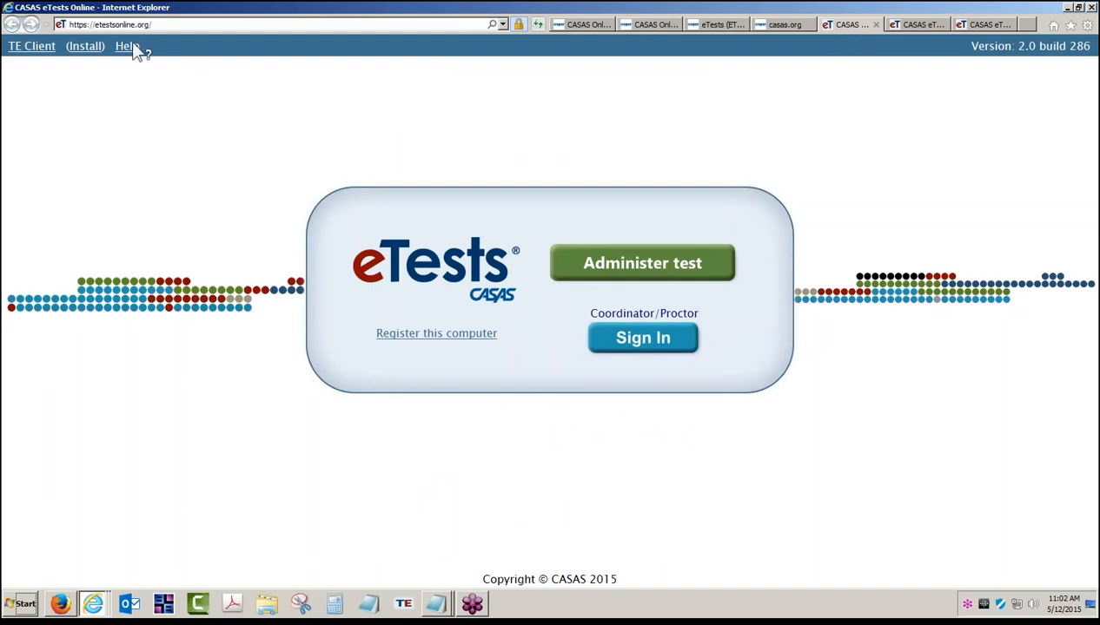
- Inspect the RHAS – Simulation Server entry page and its title, then return to the eTests (ET) Online Help tab
click(171, 23)
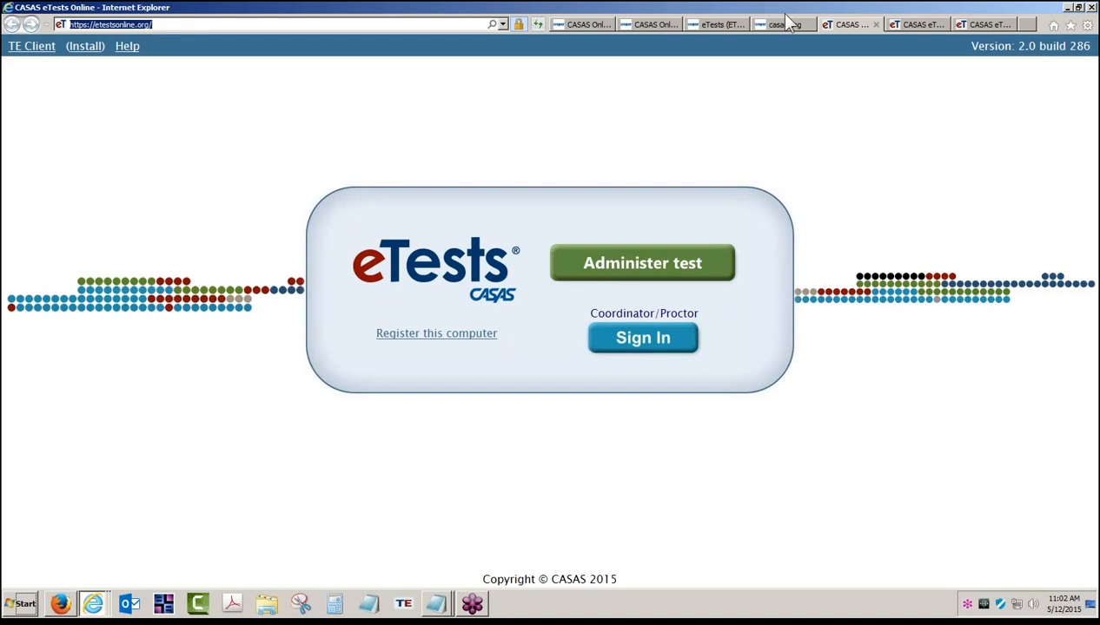
click(912, 25)
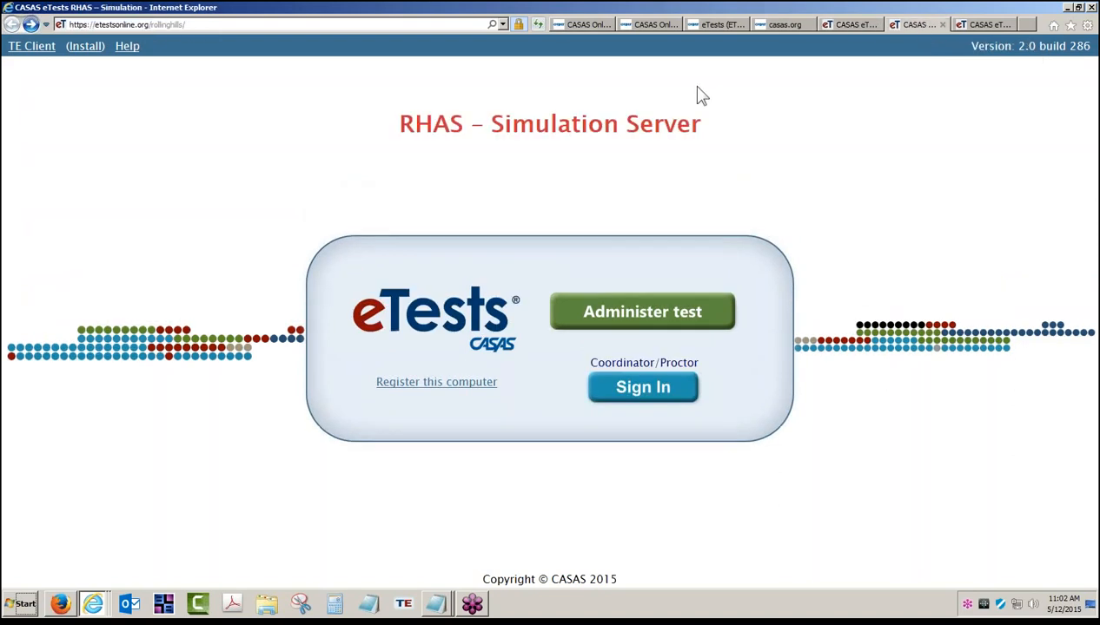
drag(400, 126, 695, 137)
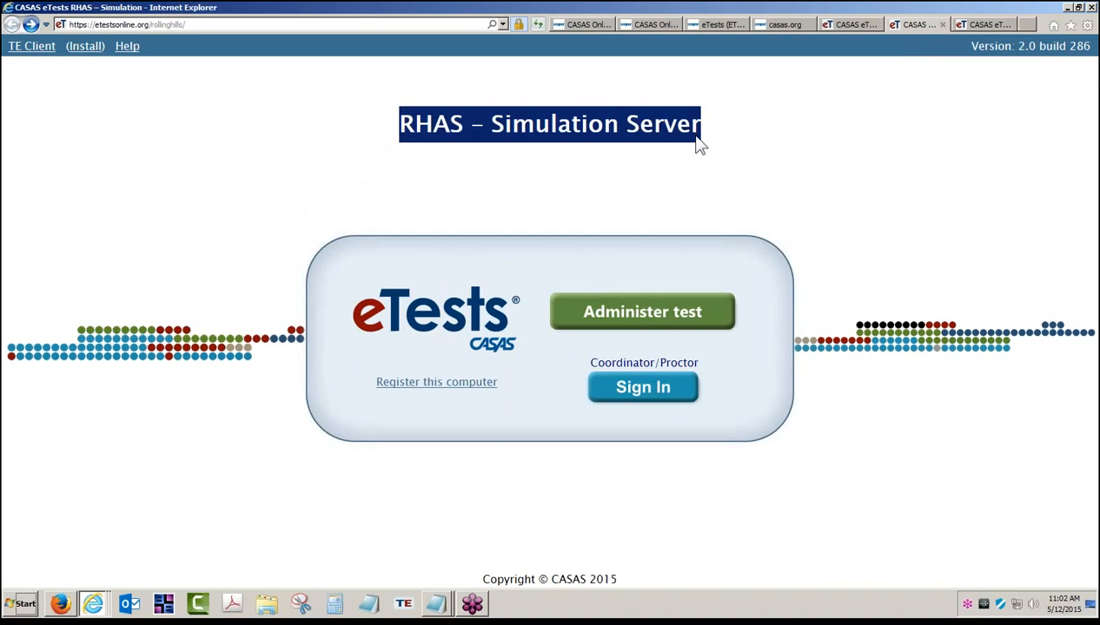
click(711, 174)
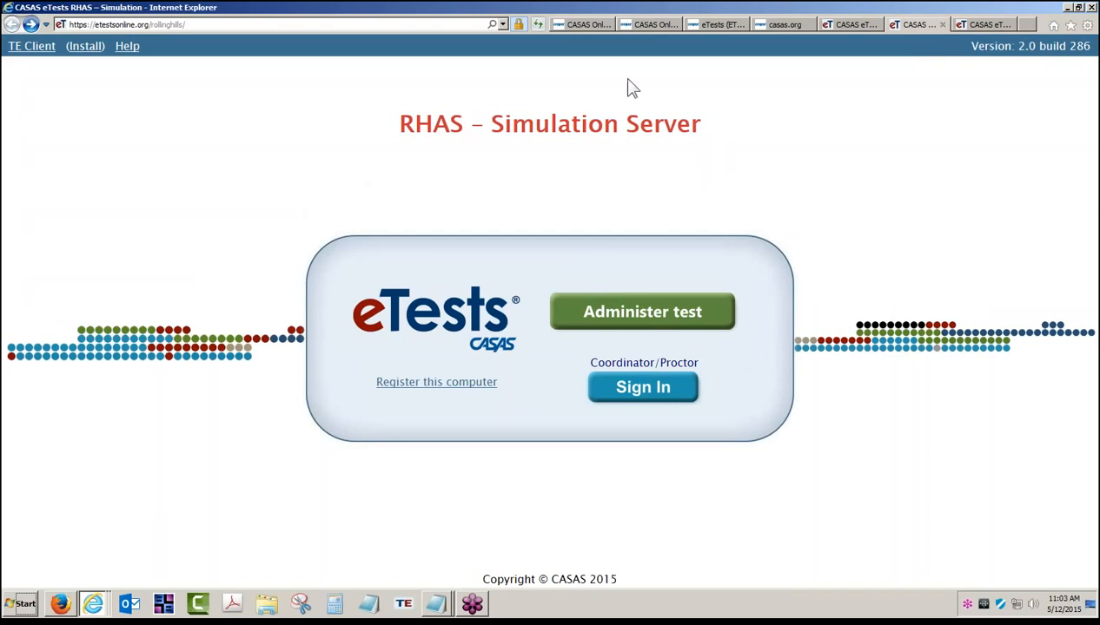
click(715, 24)
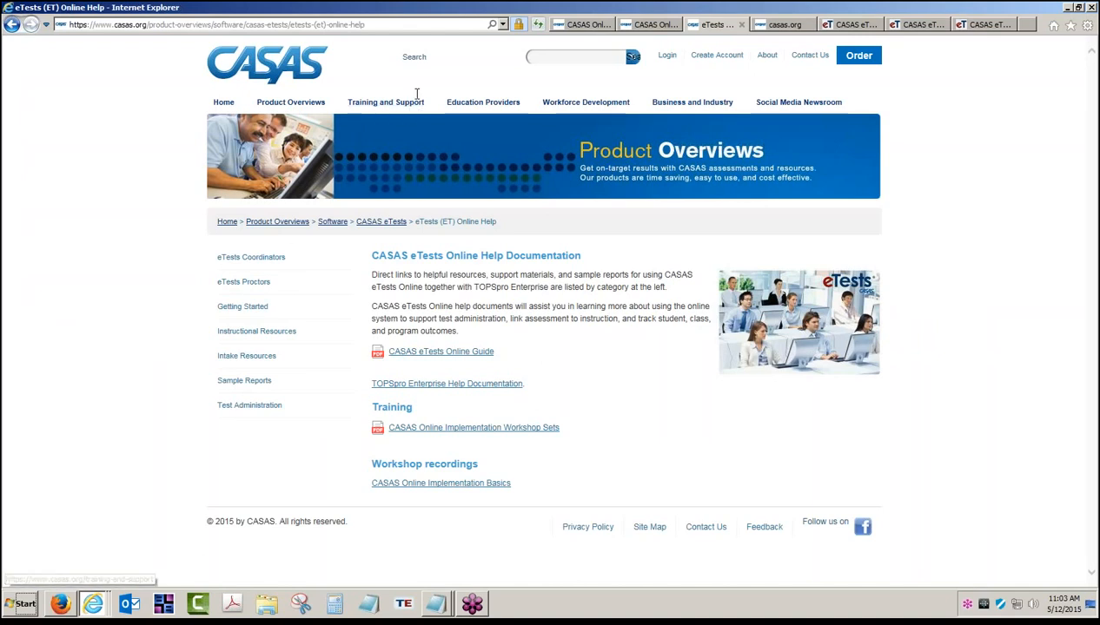
- Open the eTests Getting Started downloads page and highlight the Simulation Server PDF entry
click(387, 109)
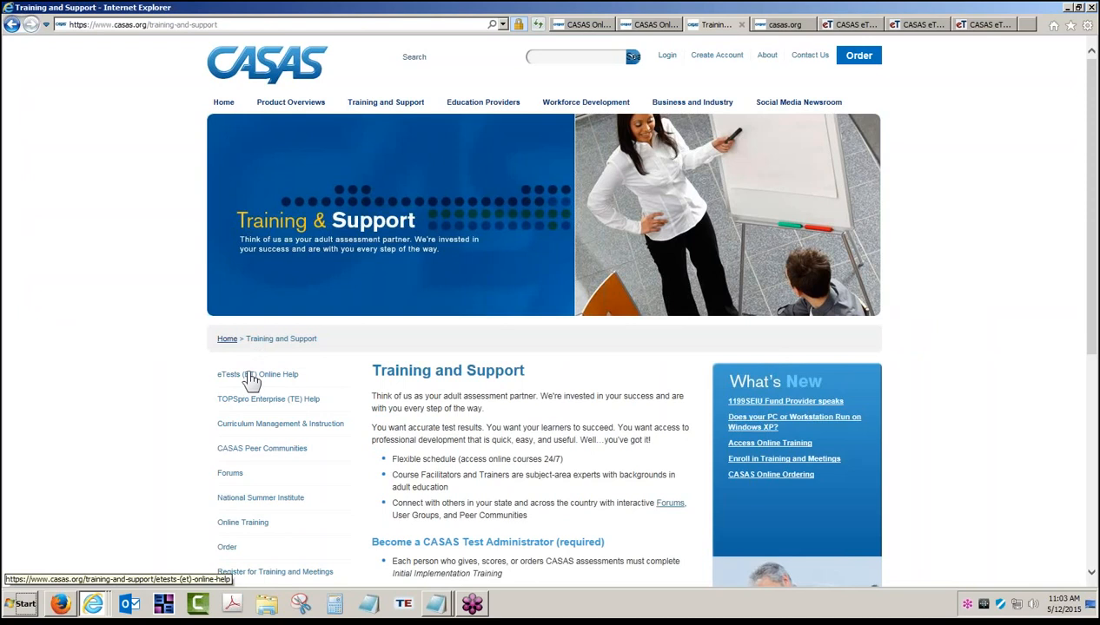
click(248, 375)
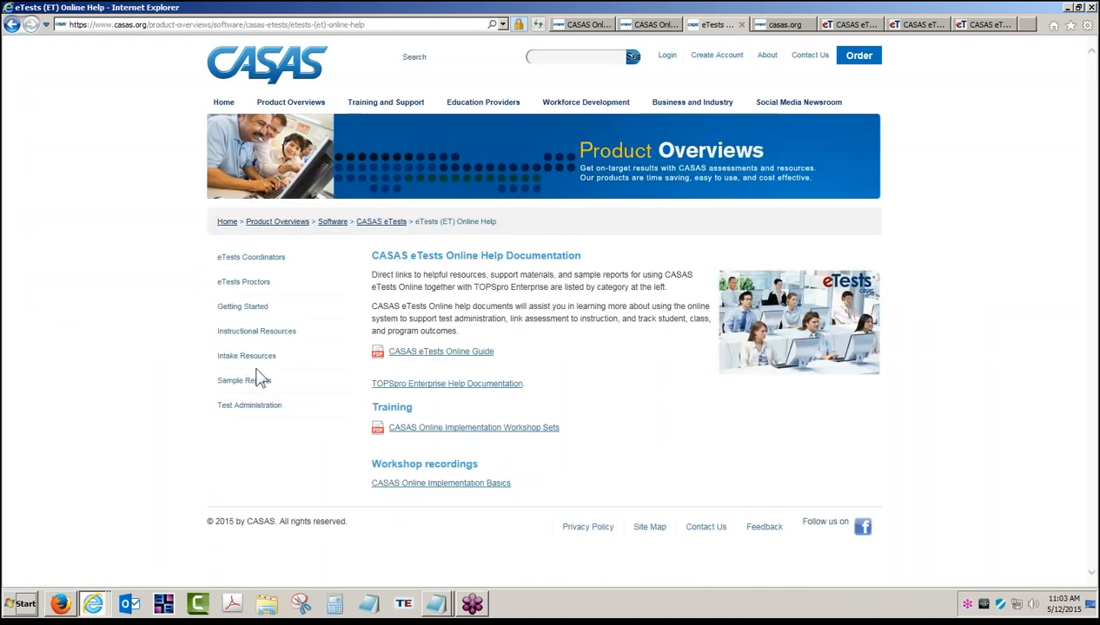
click(246, 310)
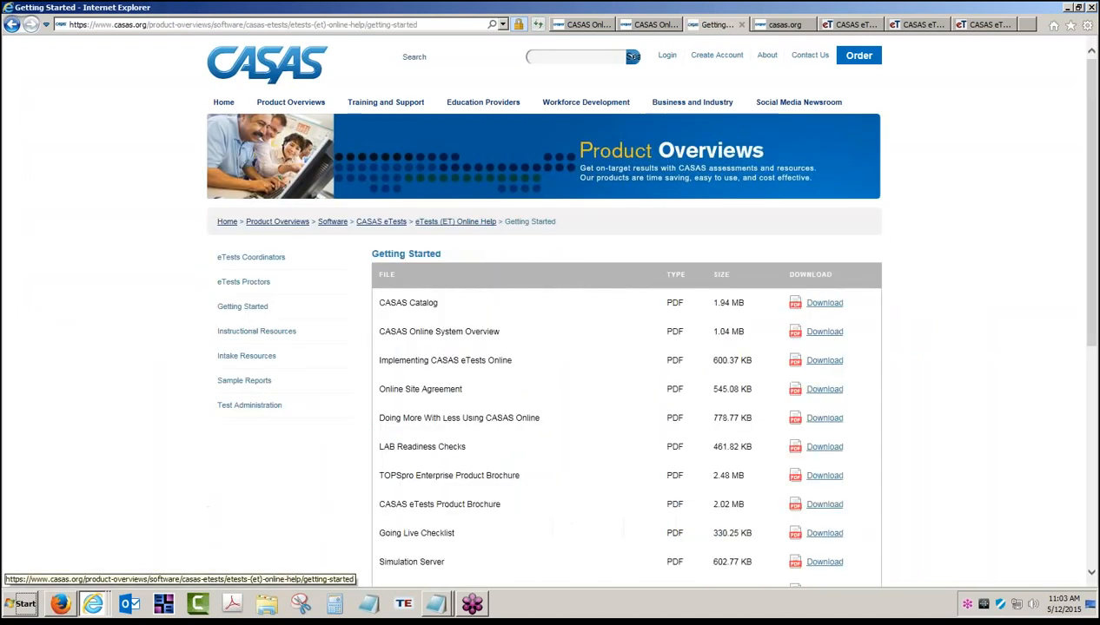
scroll(373, 374, down, 3)
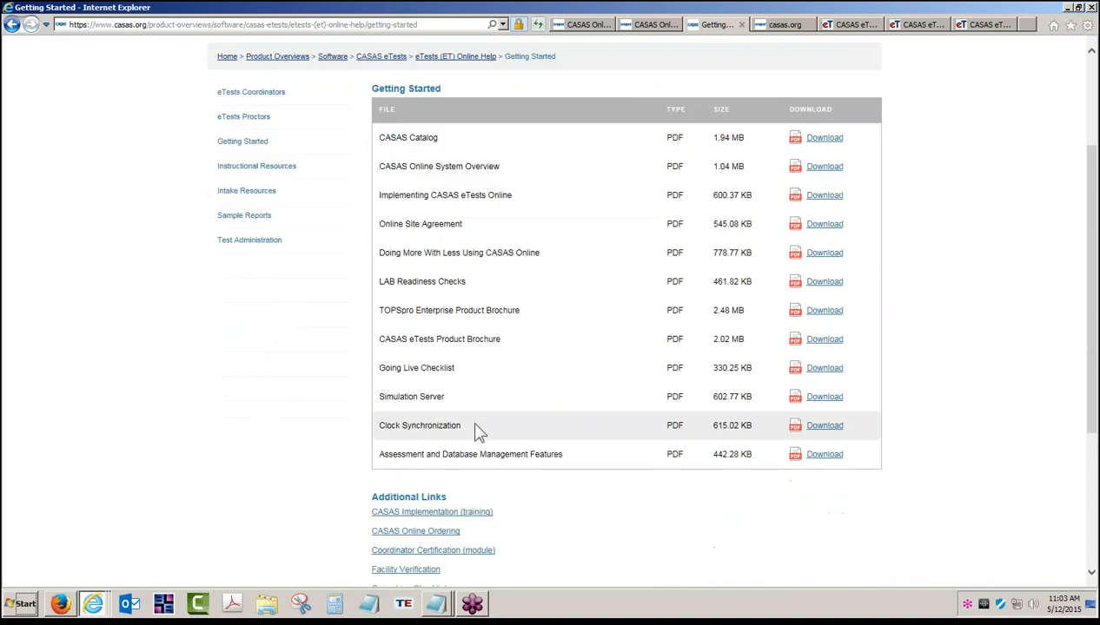
drag(445, 399, 390, 404)
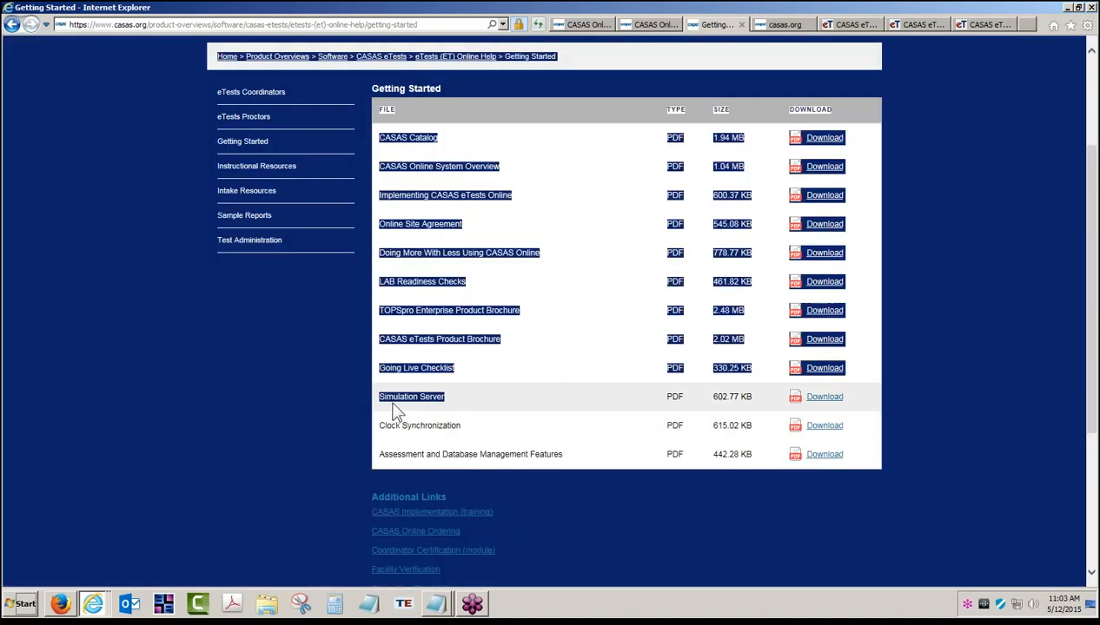
click(434, 397)
drag(458, 400, 380, 404)
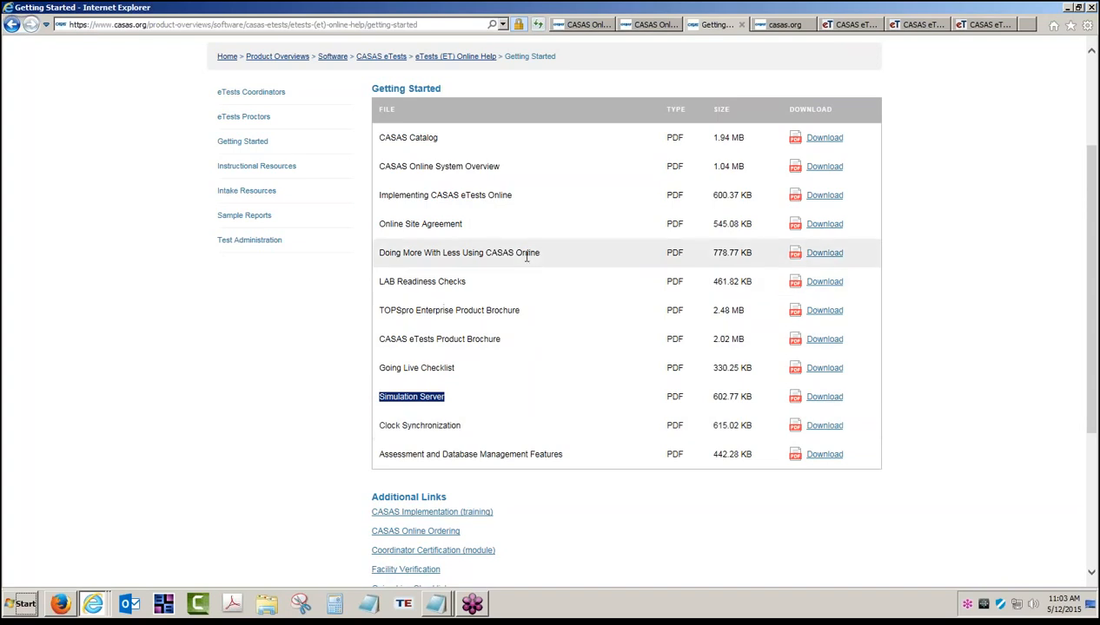
- Switch to the CASAS eTests RHAS – Simulation Server tab
click(916, 24)
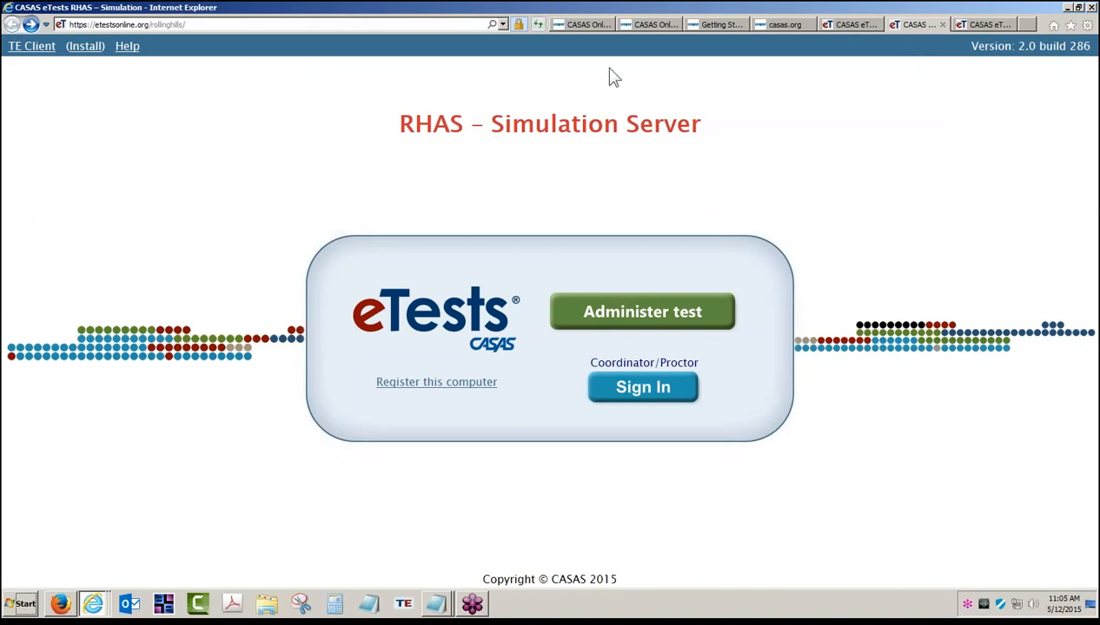
- Start 'Register this computer' and choose Run for the downloaded CasasTests.exe installer
click(327, 28)
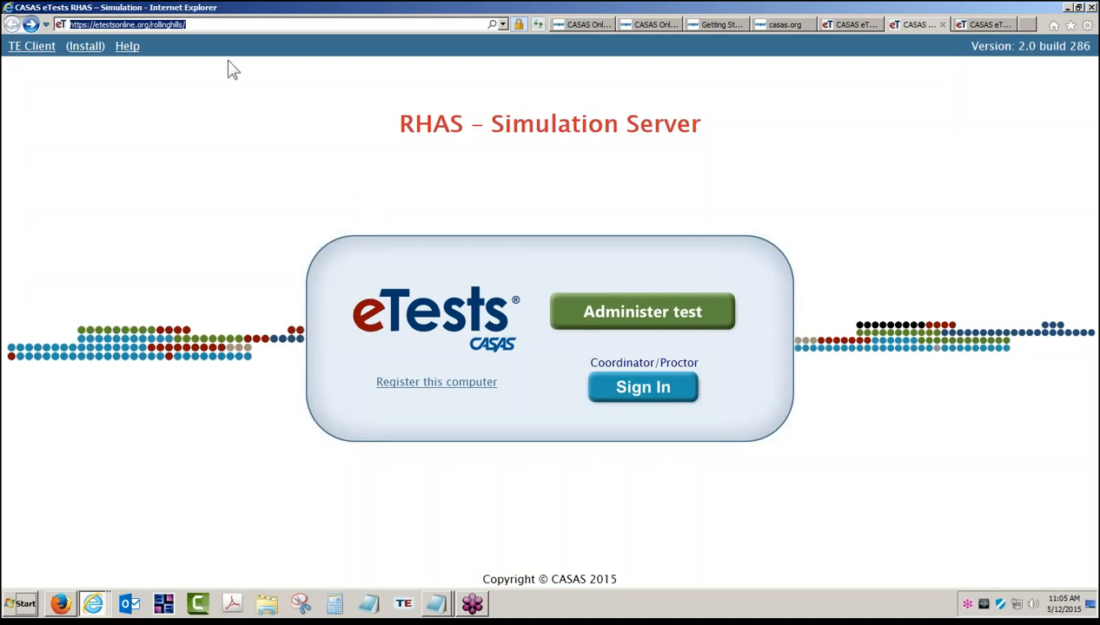
double_click(200, 27)
click(427, 396)
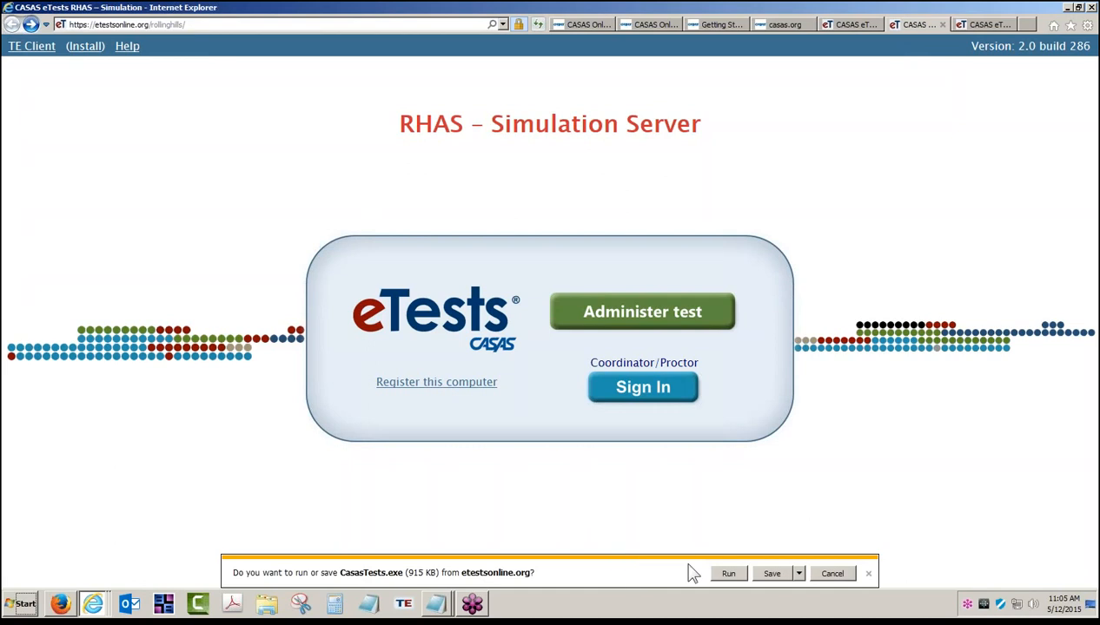
click(723, 575)
- Confirm running CasasTests.exe and update the number in the login user name
click(728, 573)
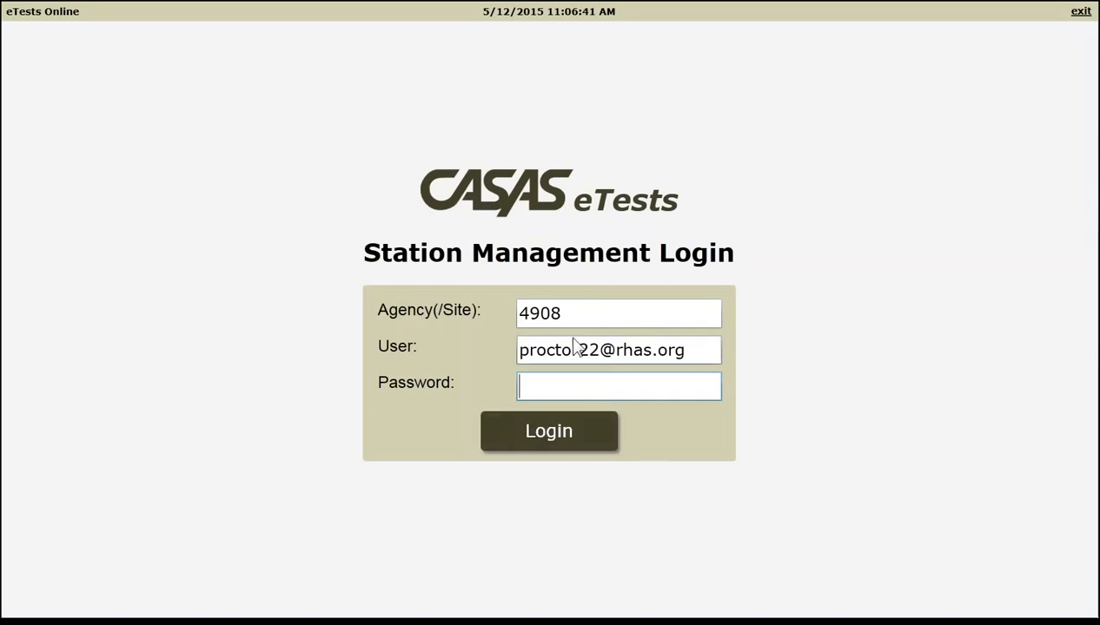
drag(600, 350, 518, 361)
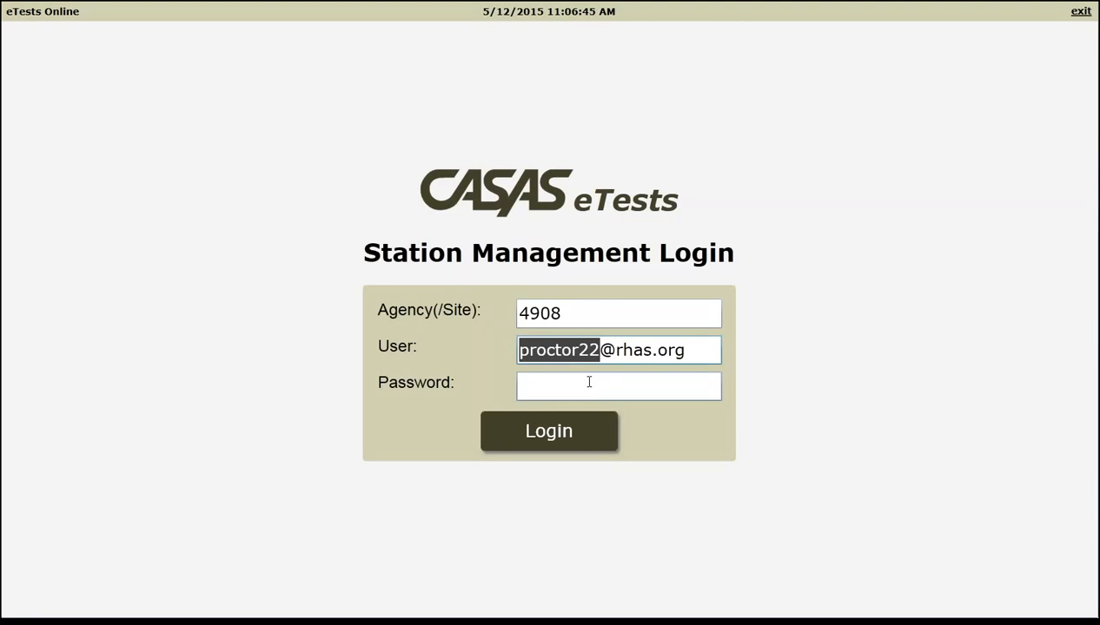
click(567, 314)
drag(564, 313, 516, 315)
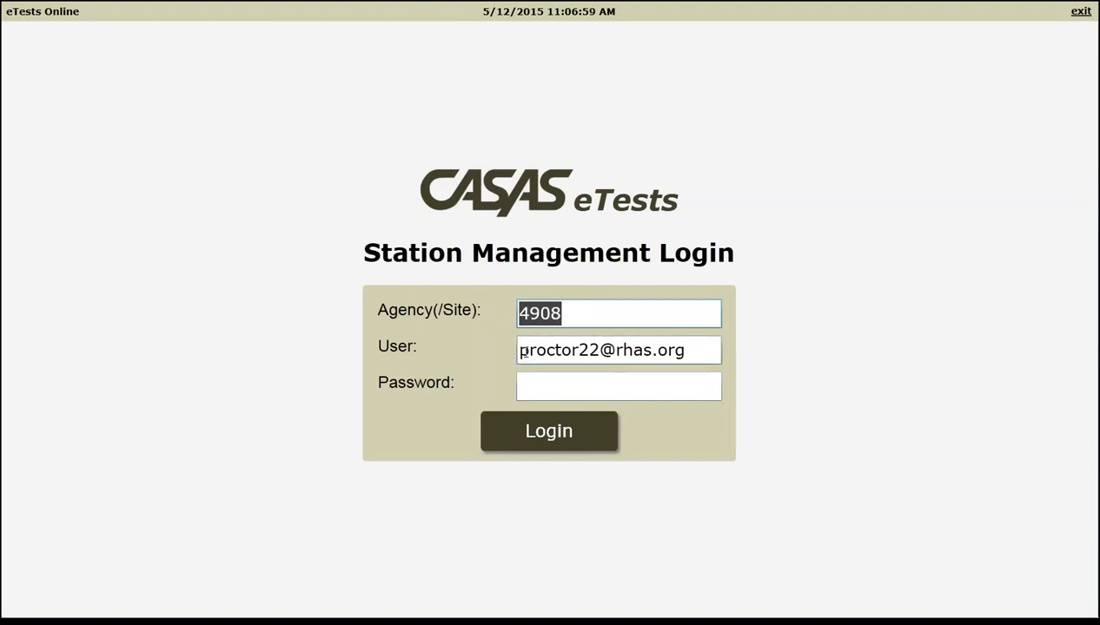
drag(520, 351, 599, 351)
text(15)
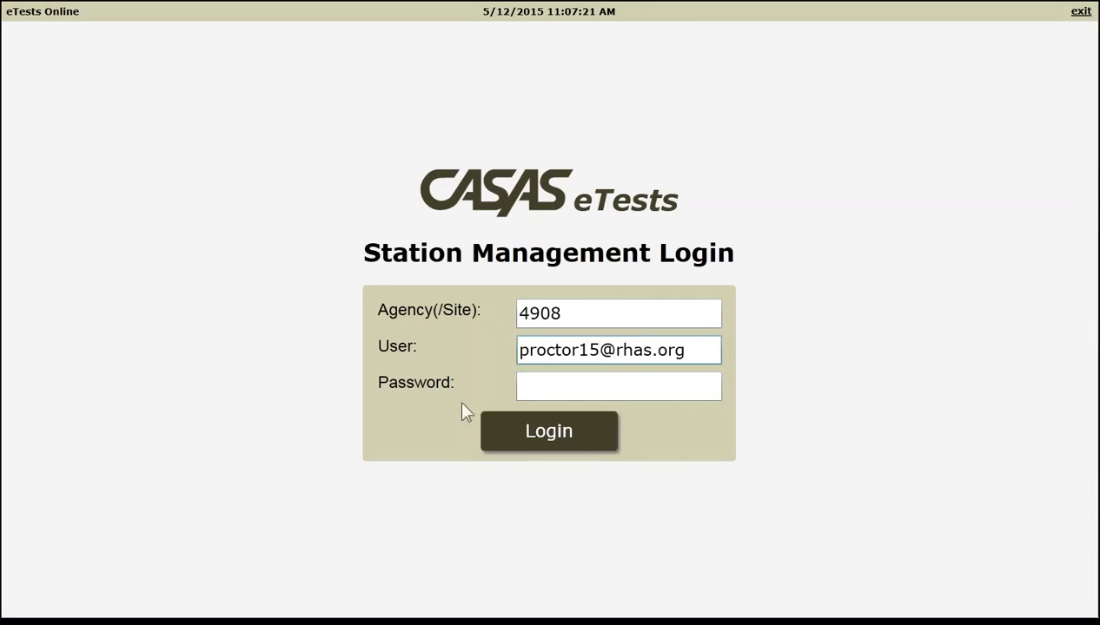
- Change the user name's role part to coordinator and enter the account password
drag(577, 350, 515, 360)
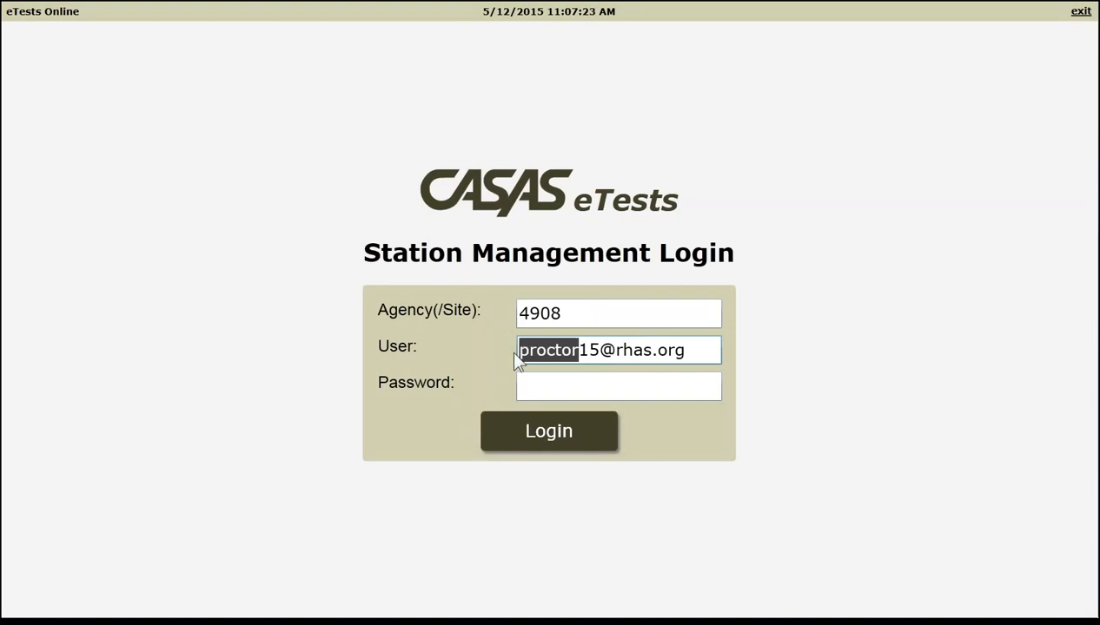
text(coordina)
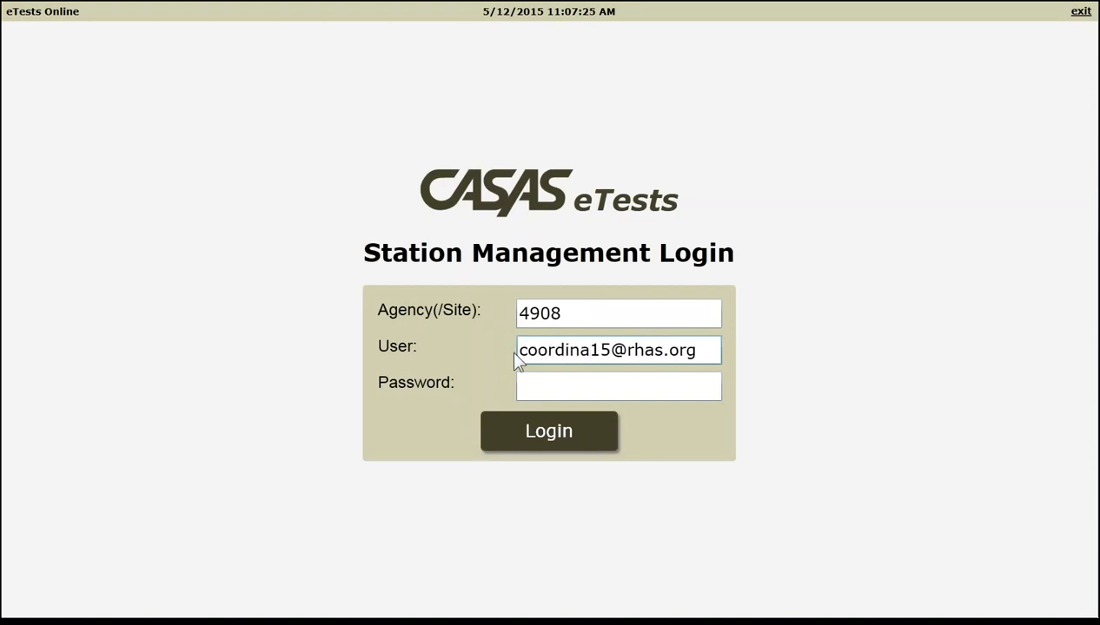
key(BackSpace)
text(ator)
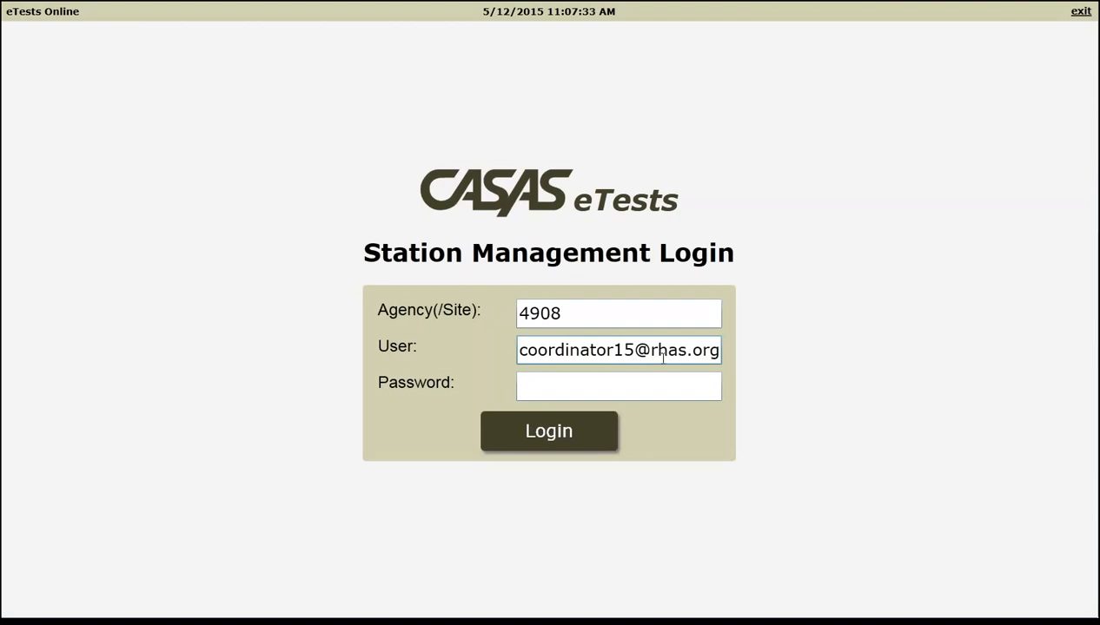
click(605, 391)
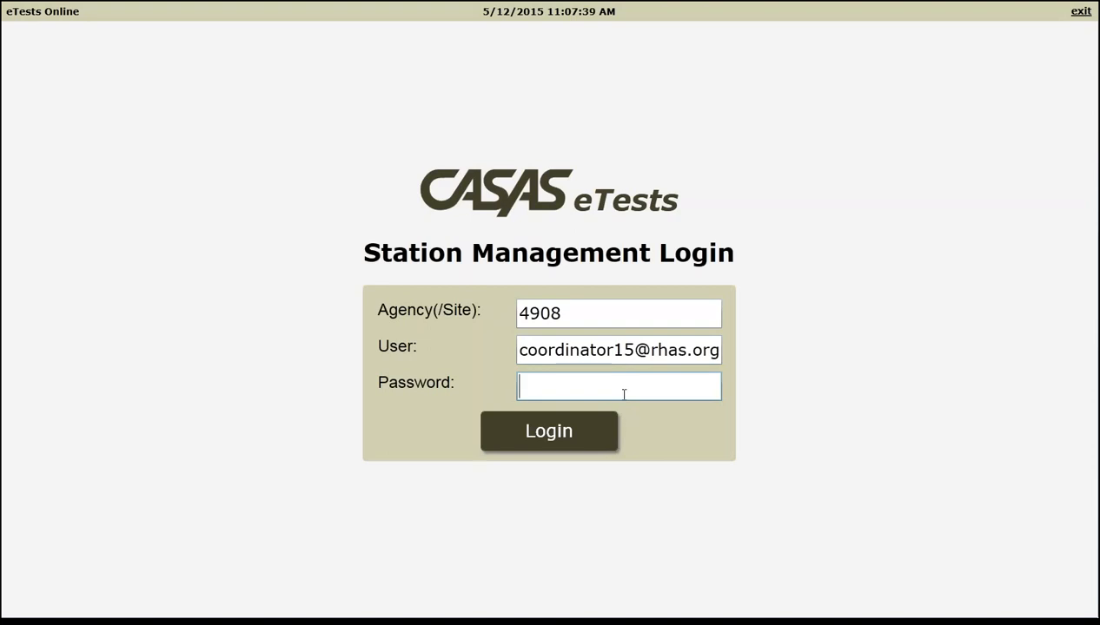
text(***********)
- Log in as coordinator, keep North Campus as the site, and enter the lab Assessment Center
click(556, 435)
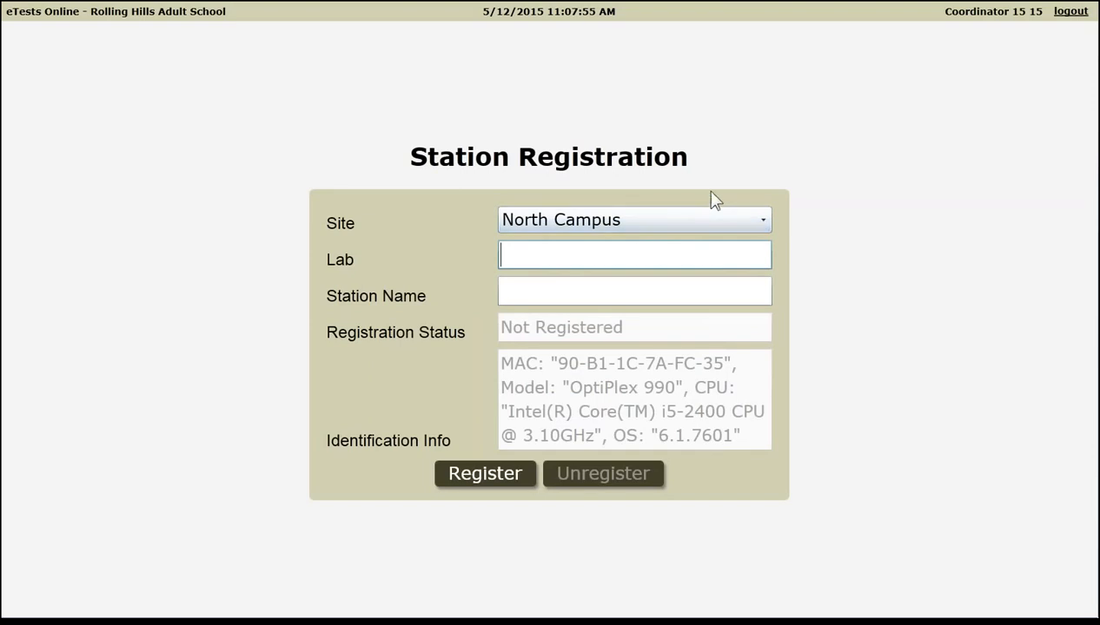
click(763, 221)
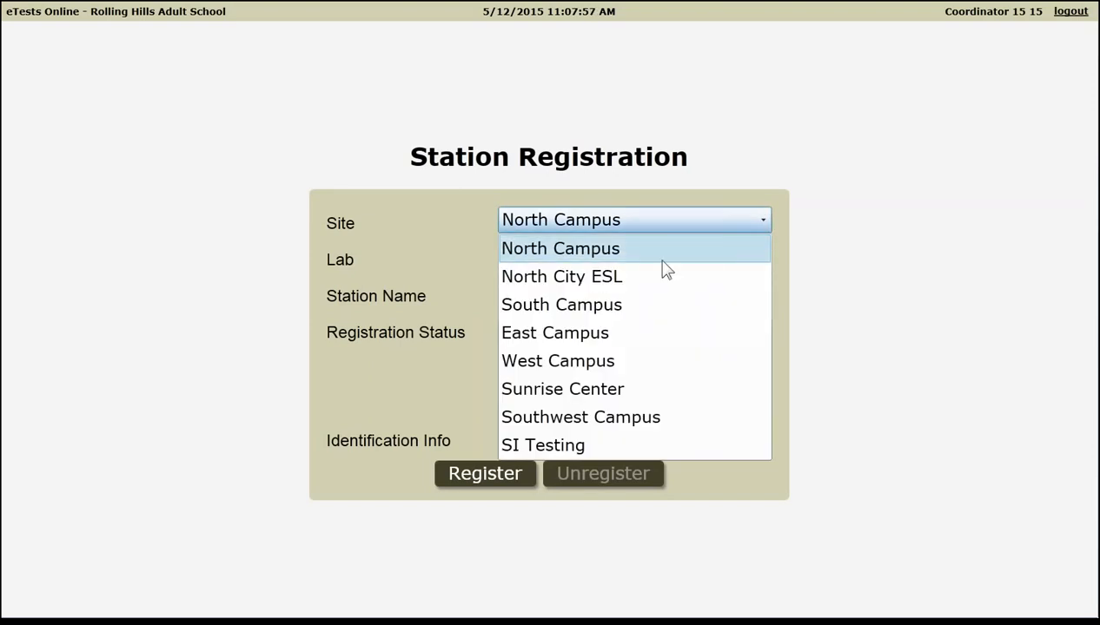
click(594, 254)
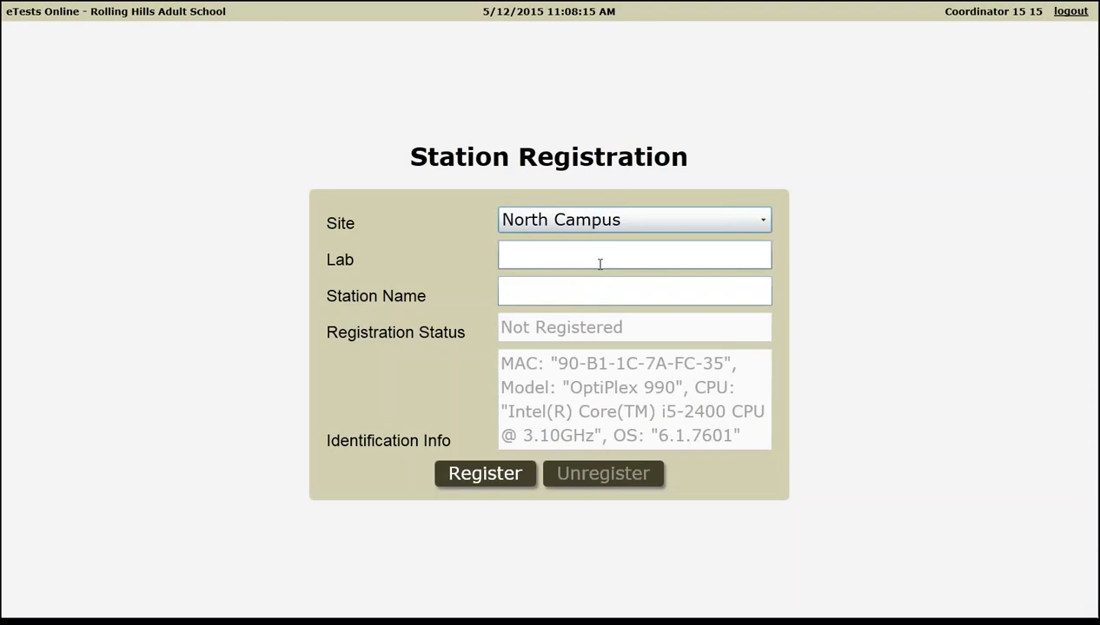
click(600, 264)
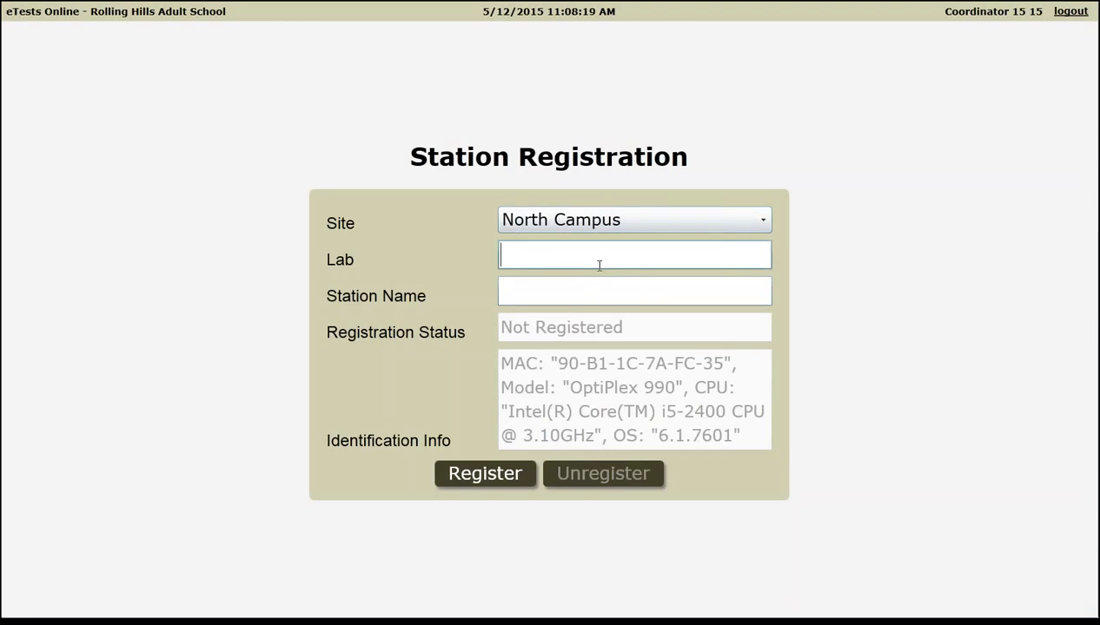
text(Assessment )
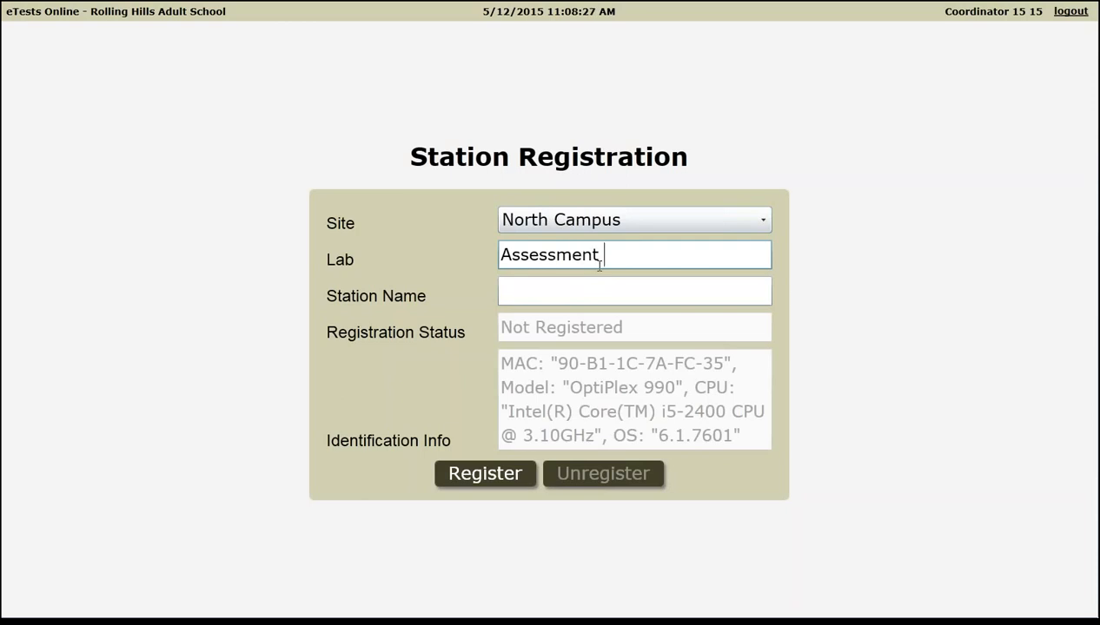
text(Center)
- Enter the station name AC-01, correcting the lowercase c typed as Ac-01
click(573, 293)
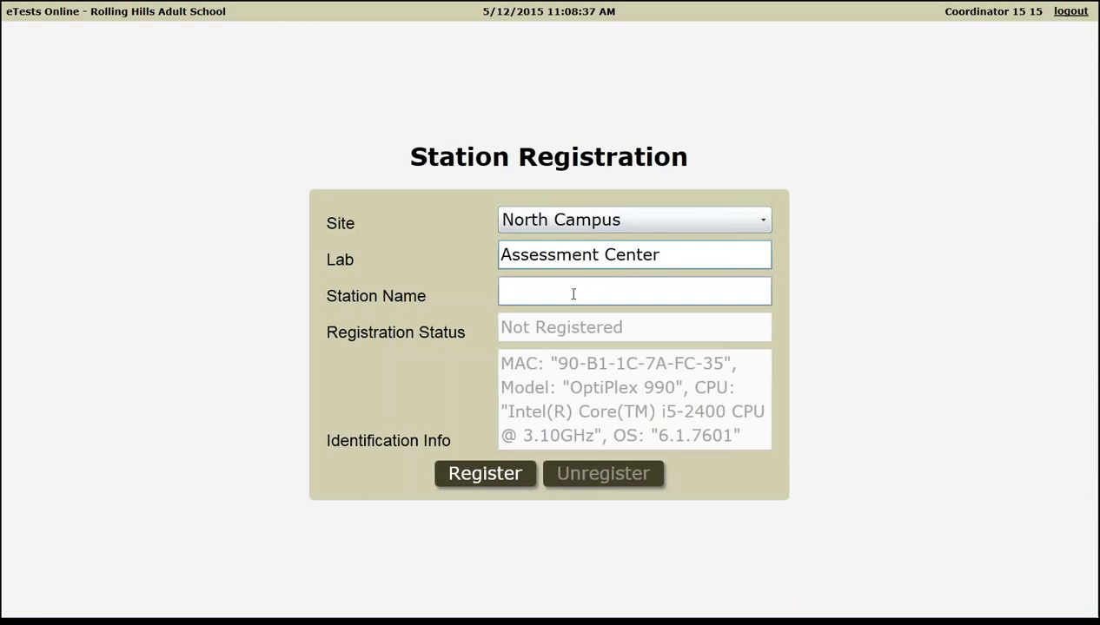
click(573, 295)
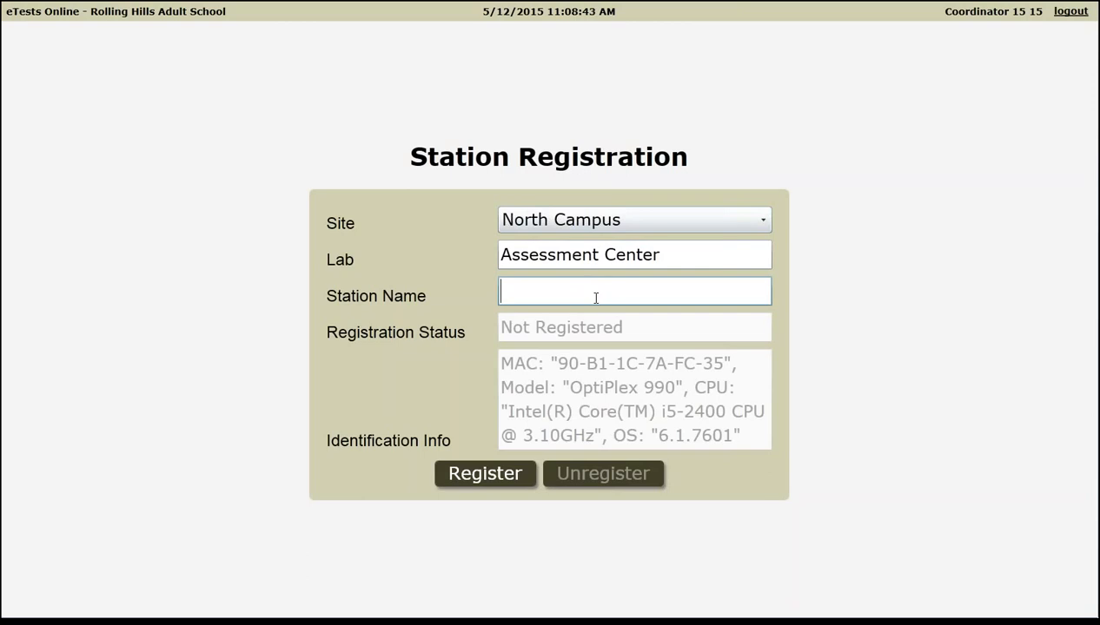
text(Ac-01)
click(512, 292)
text(C)
key(Delete)
- Register the station as AC-01 and acknowledge that another user must confirm it
click(485, 476)
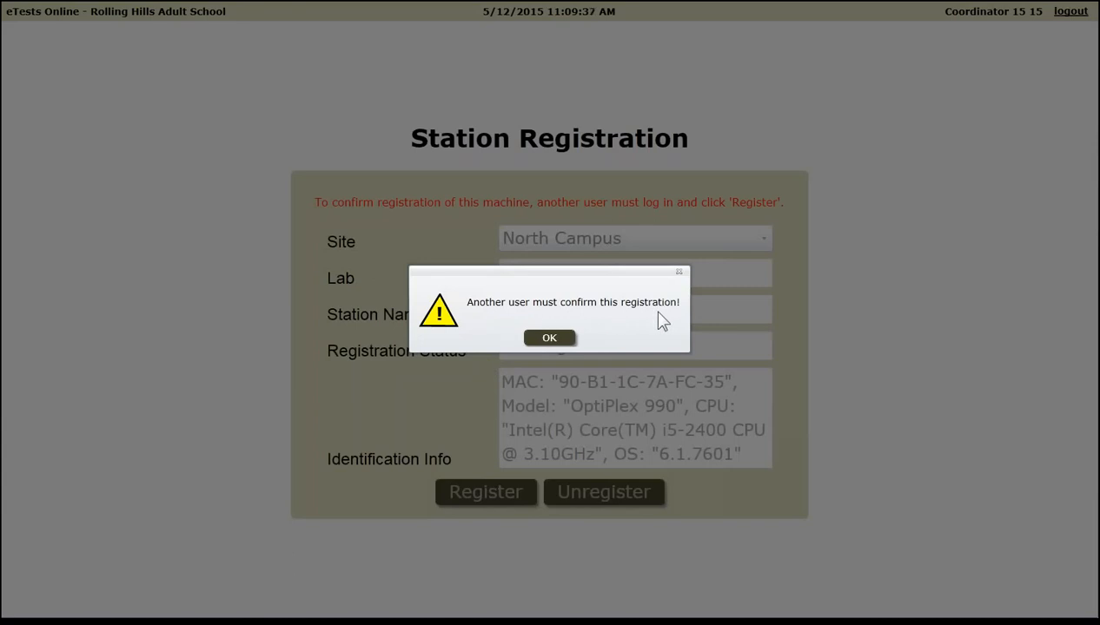
click(549, 341)
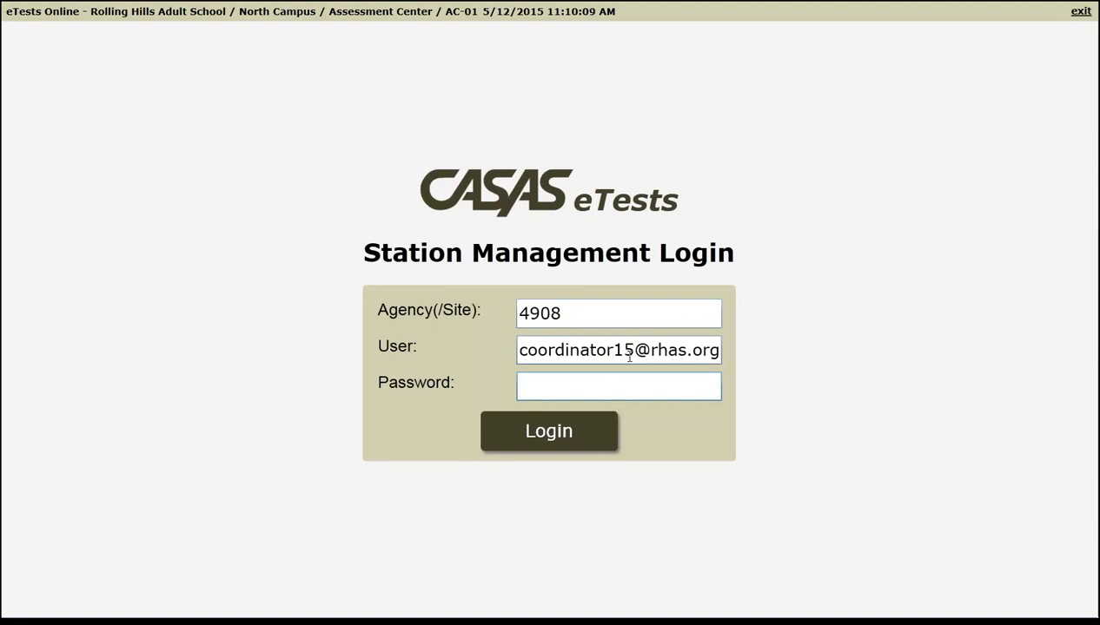
- Replace 'coordinator' with the proctor account in User and enter the proctor's password
click(528, 349)
drag(518, 350, 614, 350)
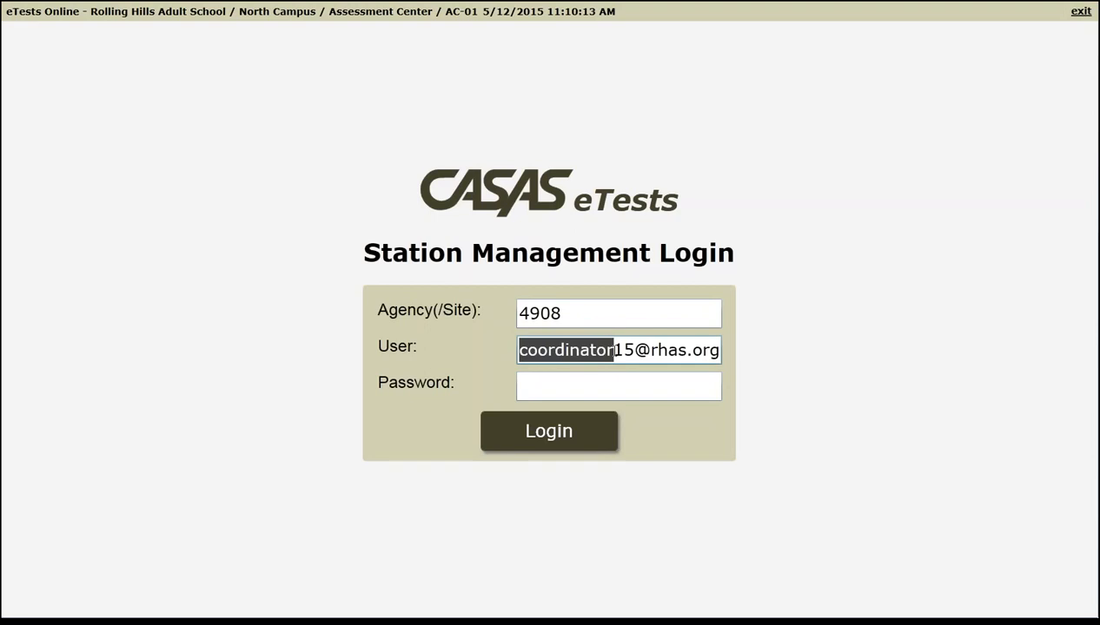
text(procto)
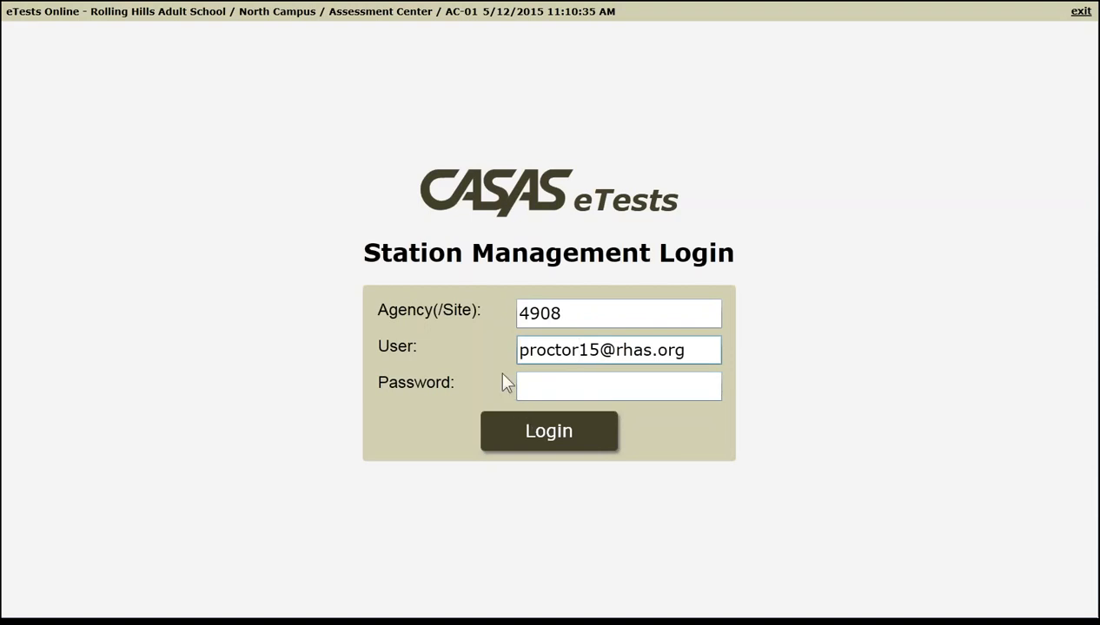
click(526, 380)
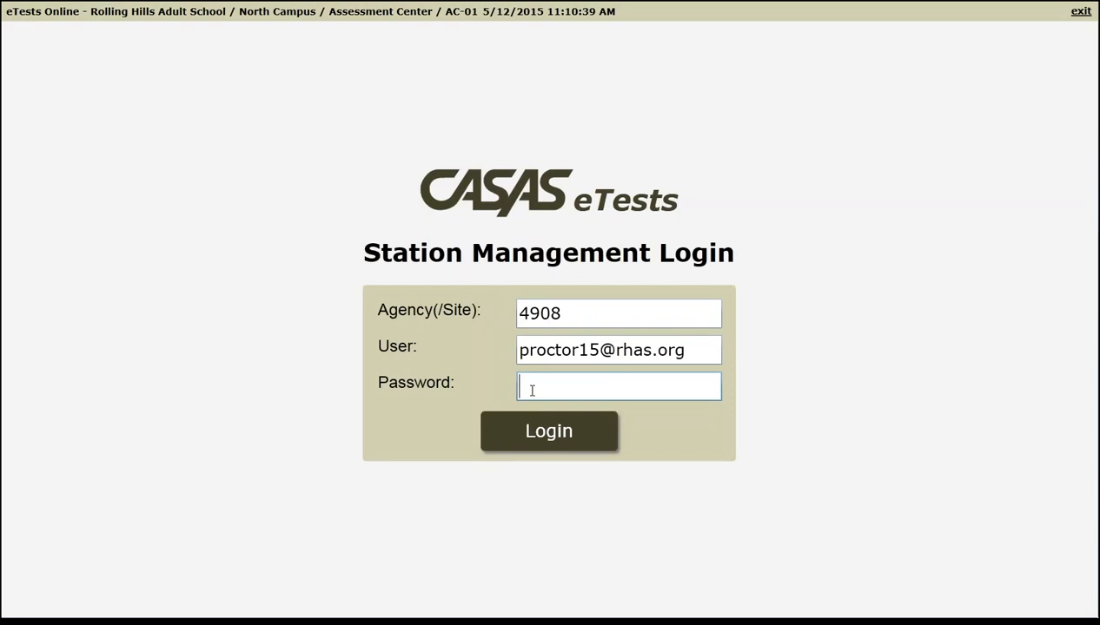
text(*******)
- Log in as the proctor to open AC-01's pending Station Registration
click(551, 442)
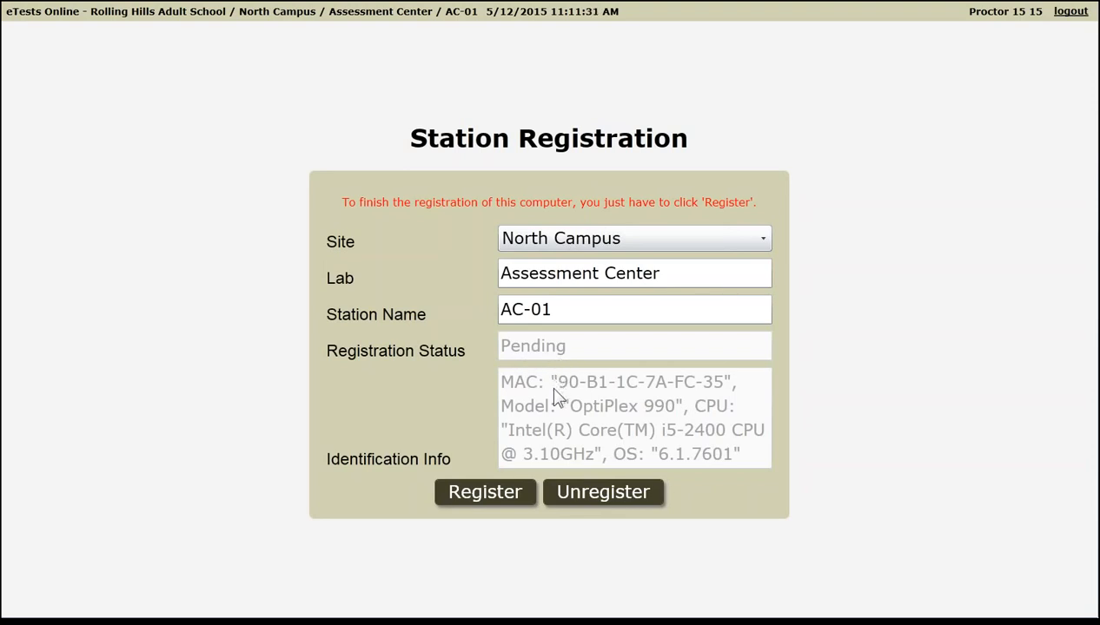
- Confirm AC-01's registration, dismiss the registered notice, and return to Station Management Login
click(485, 493)
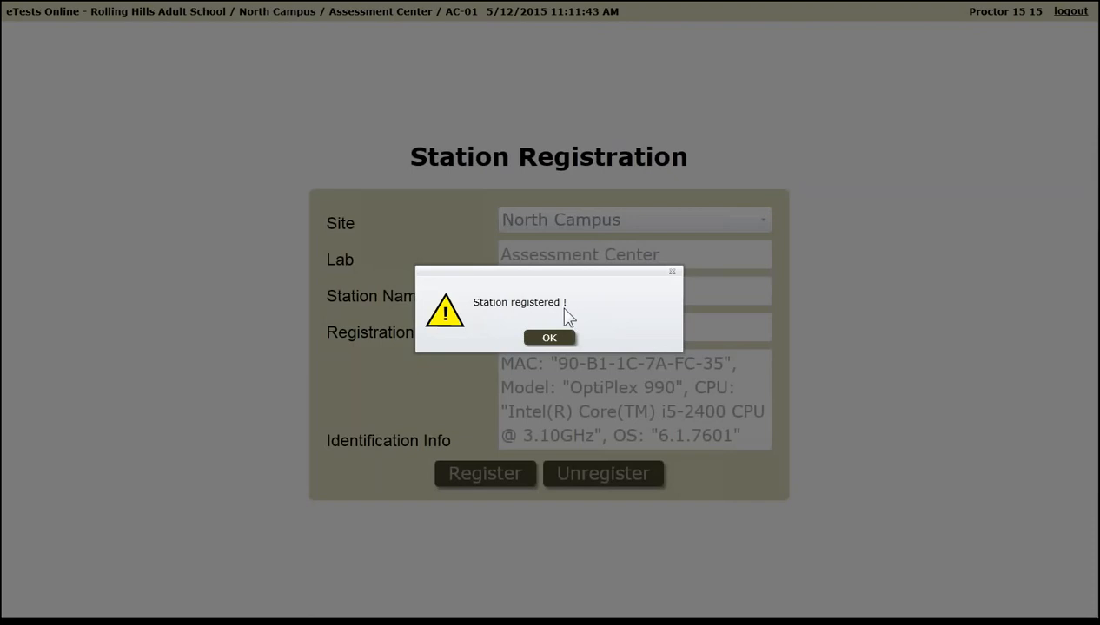
click(550, 339)
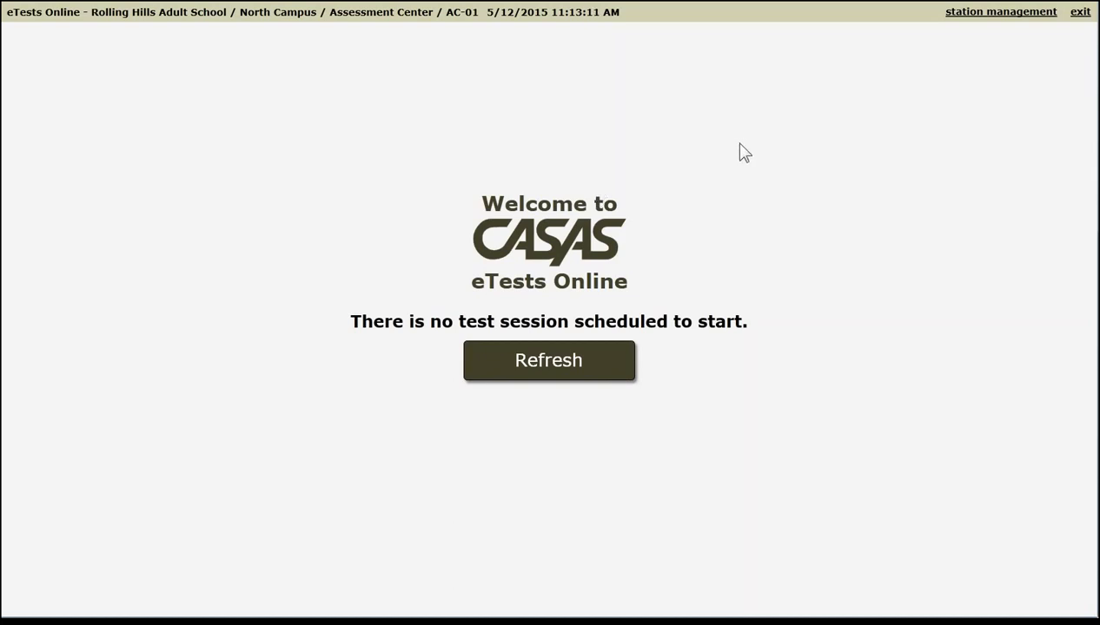
click(979, 19)
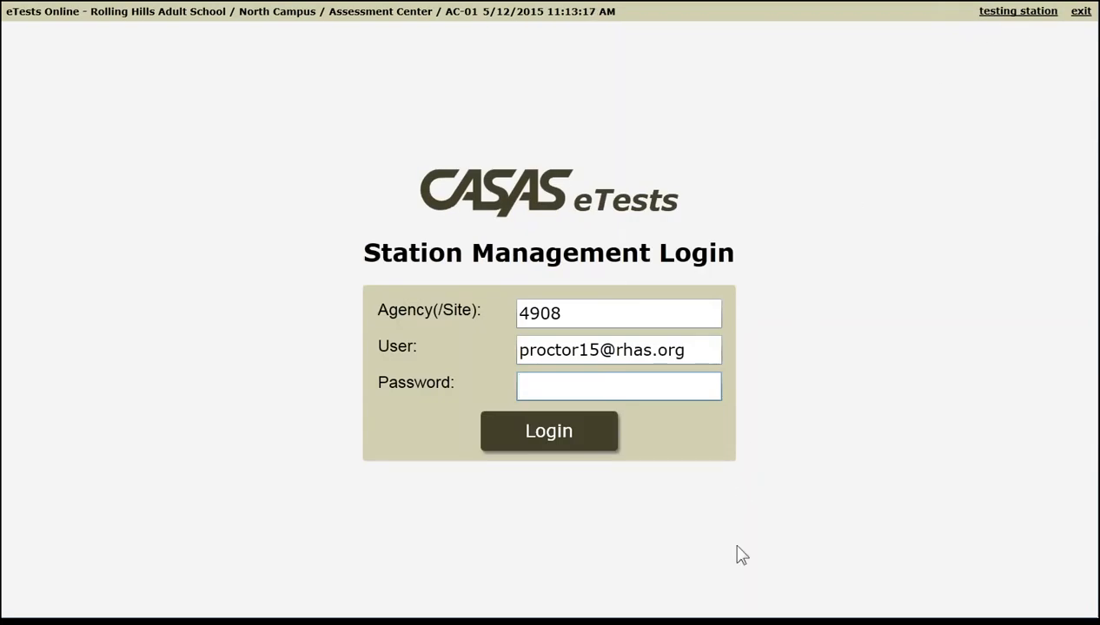
- Switch the user name back to coordinator, enter the coordinator's password, and log in
drag(574, 350, 520, 349)
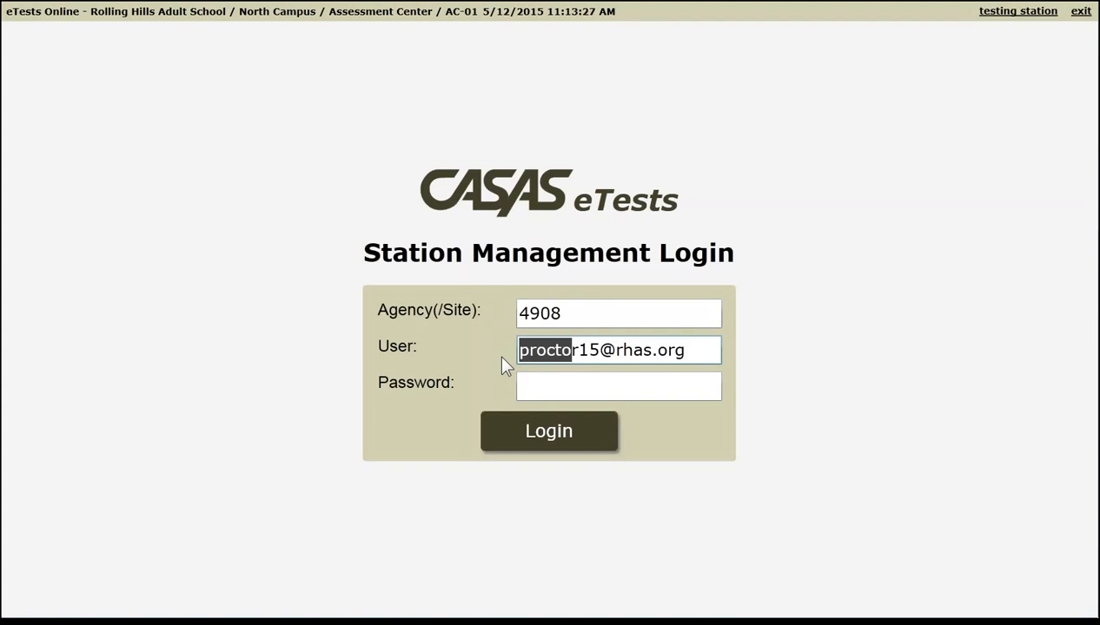
text(coordinato)
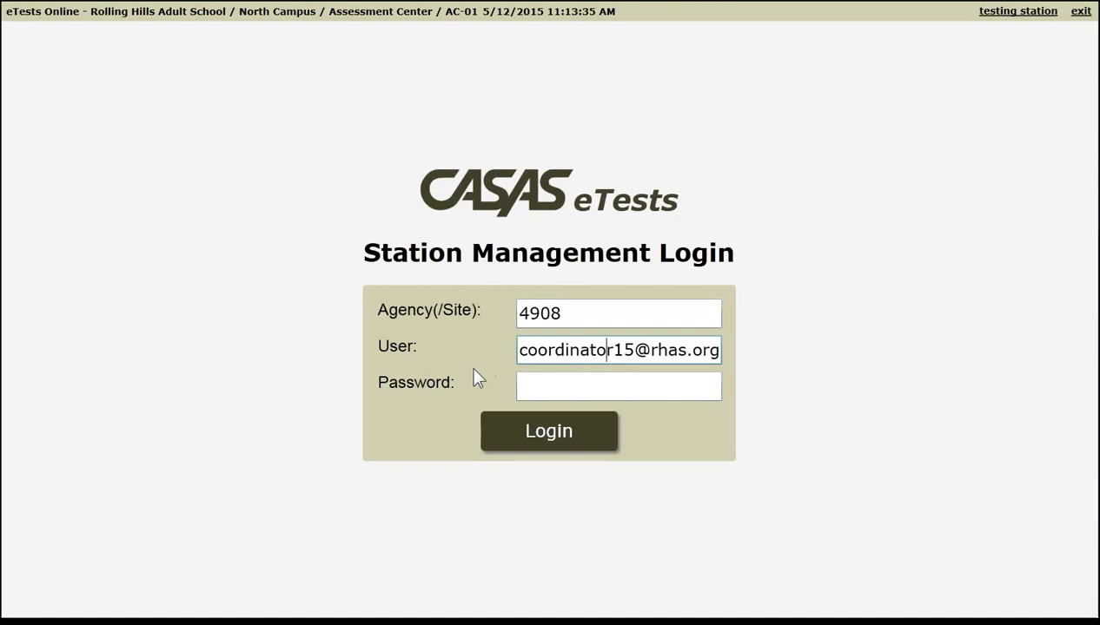
click(547, 381)
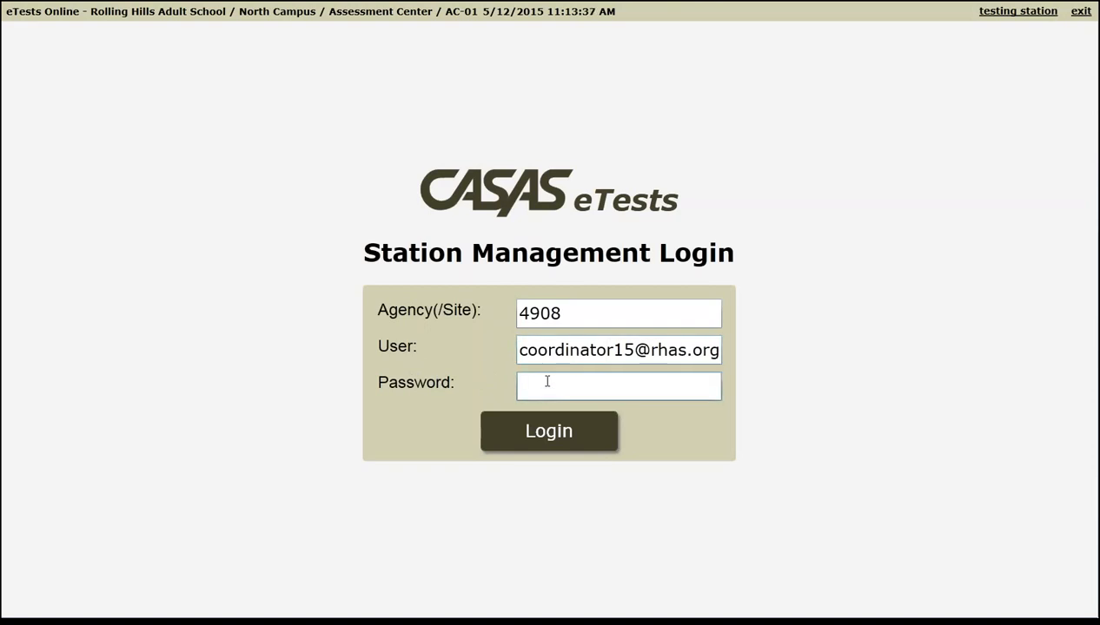
text(●●●●●●●●●●●)
click(571, 434)
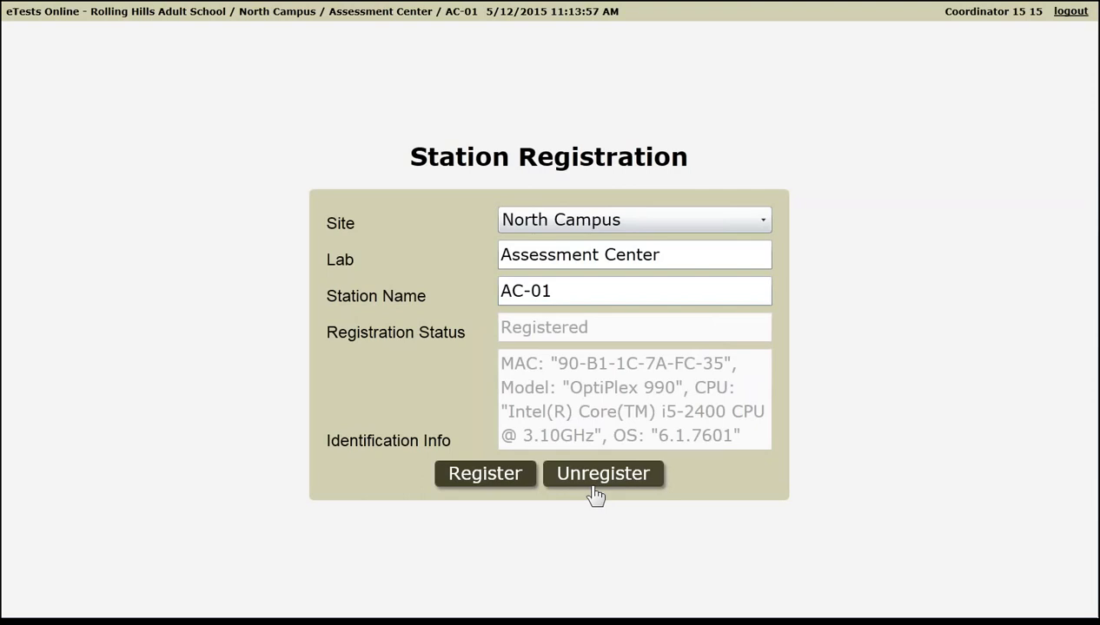
click(644, 474)
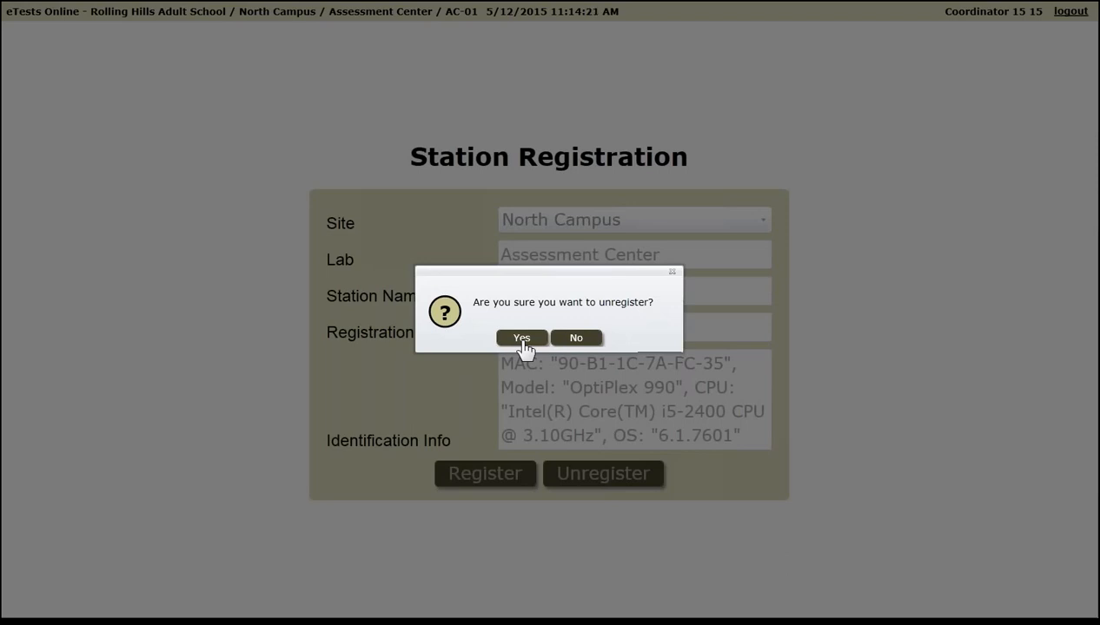
click(573, 338)
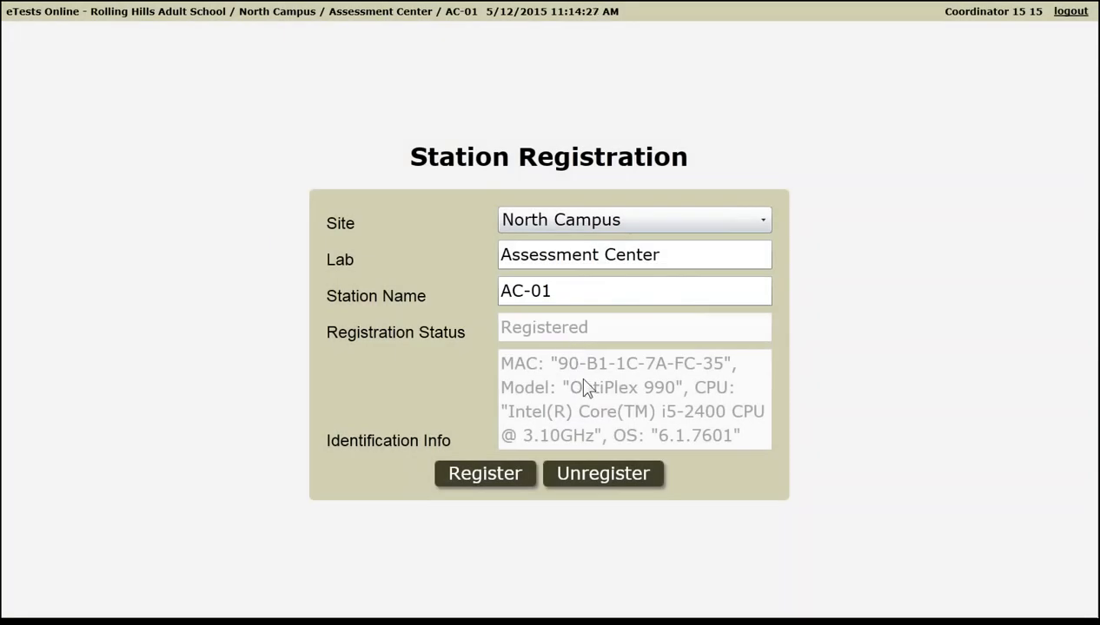
- Log the coordinator out and reopen the station management login form
click(1070, 12)
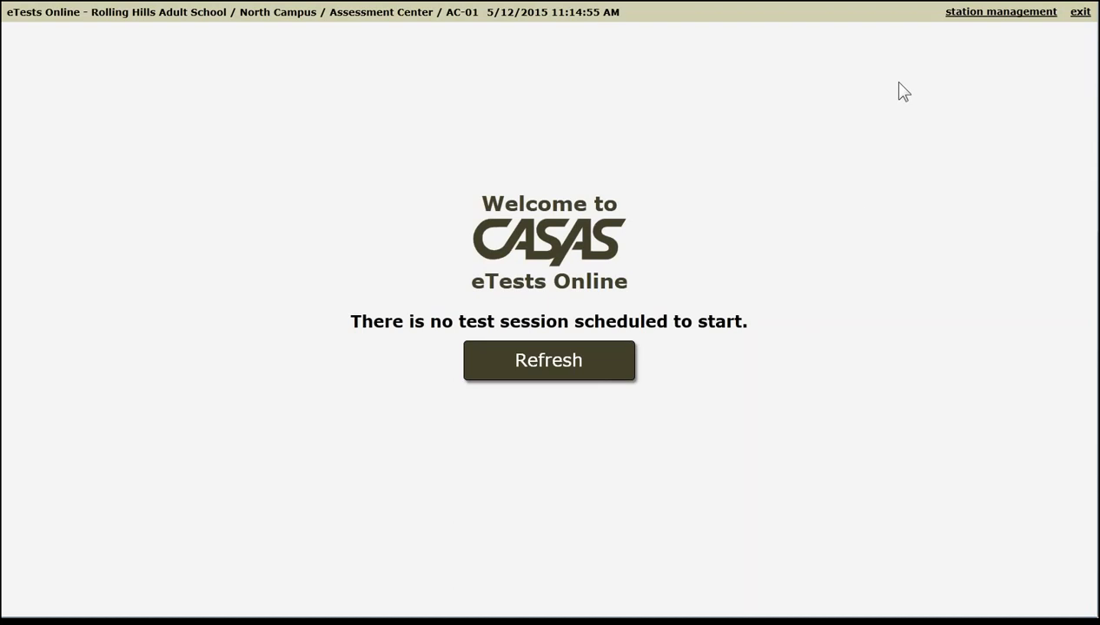
click(979, 15)
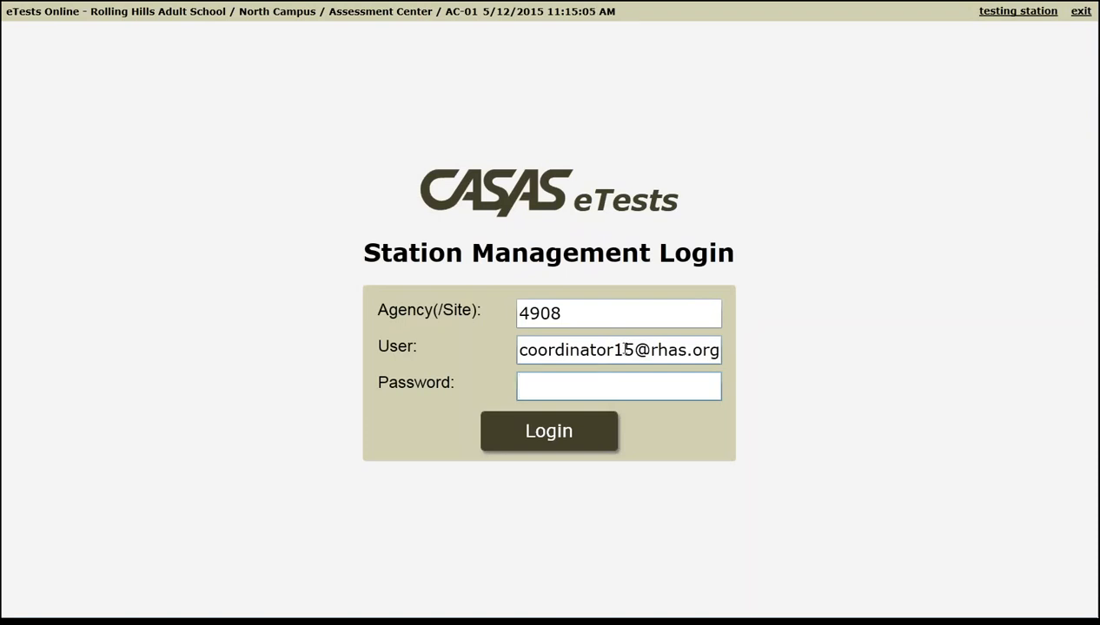
- Sign in to station management as proctor with the proctor's password
drag(614, 350, 511, 352)
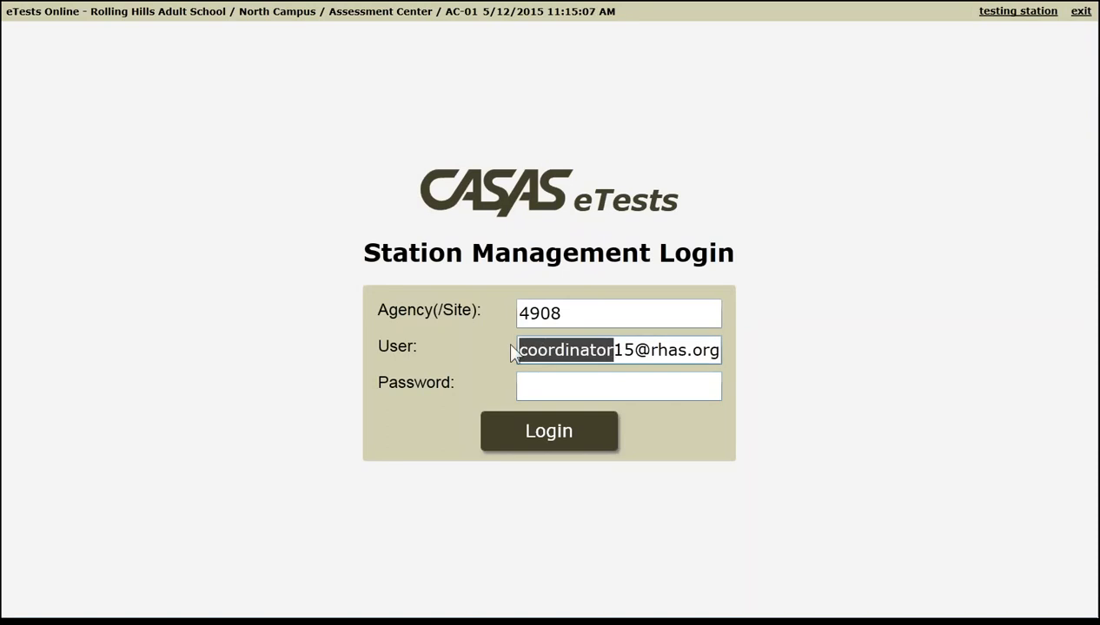
text(proctor)
key(Tab)
text(p)
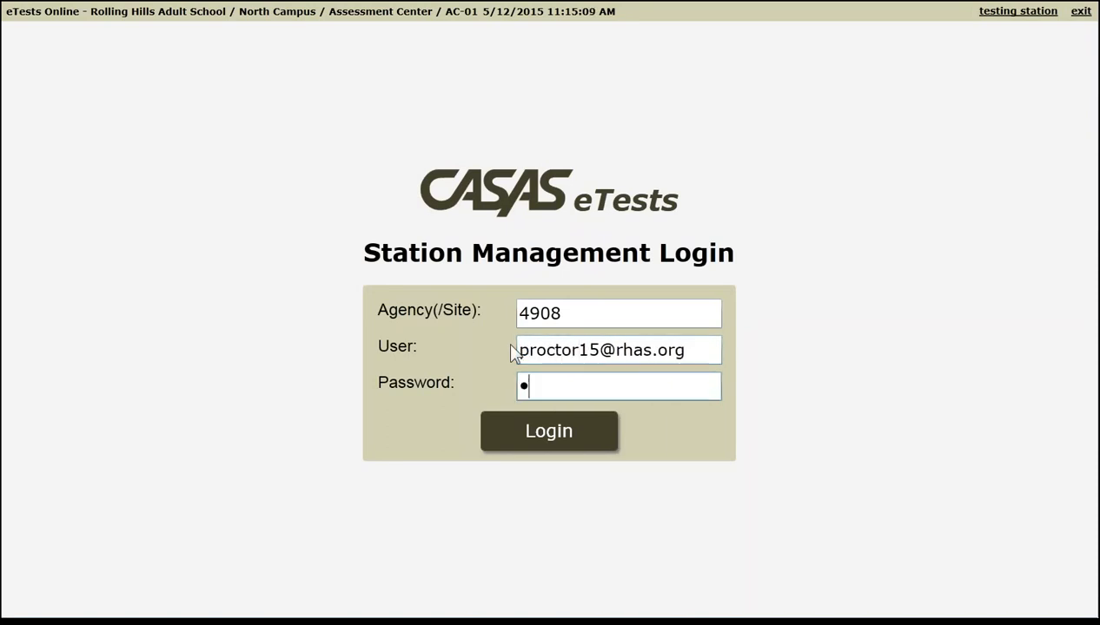
text(roctor)
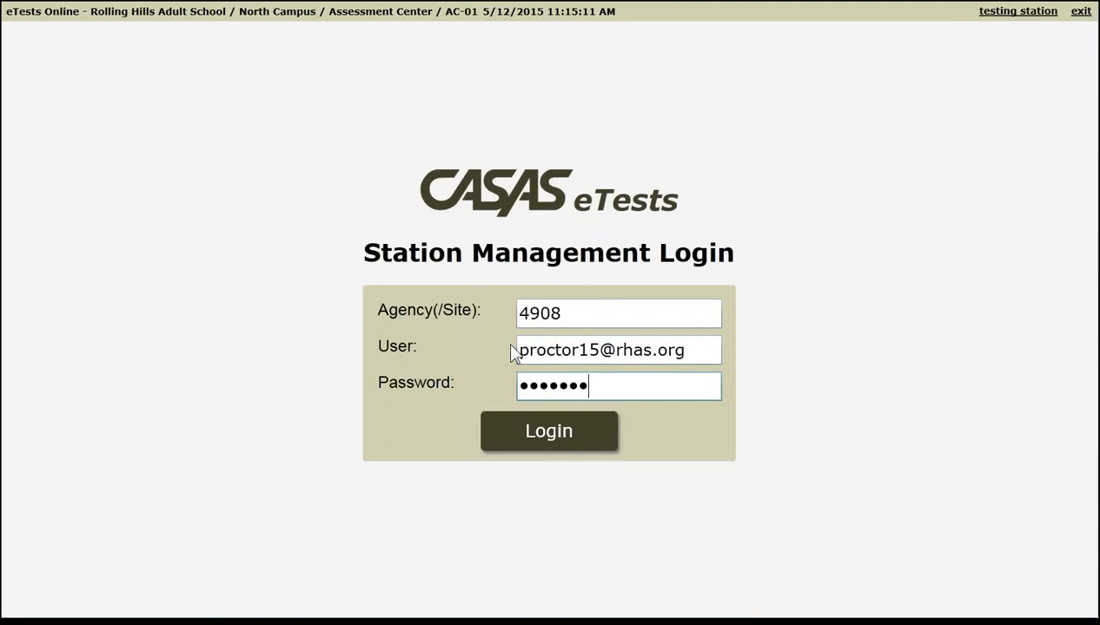
click(547, 437)
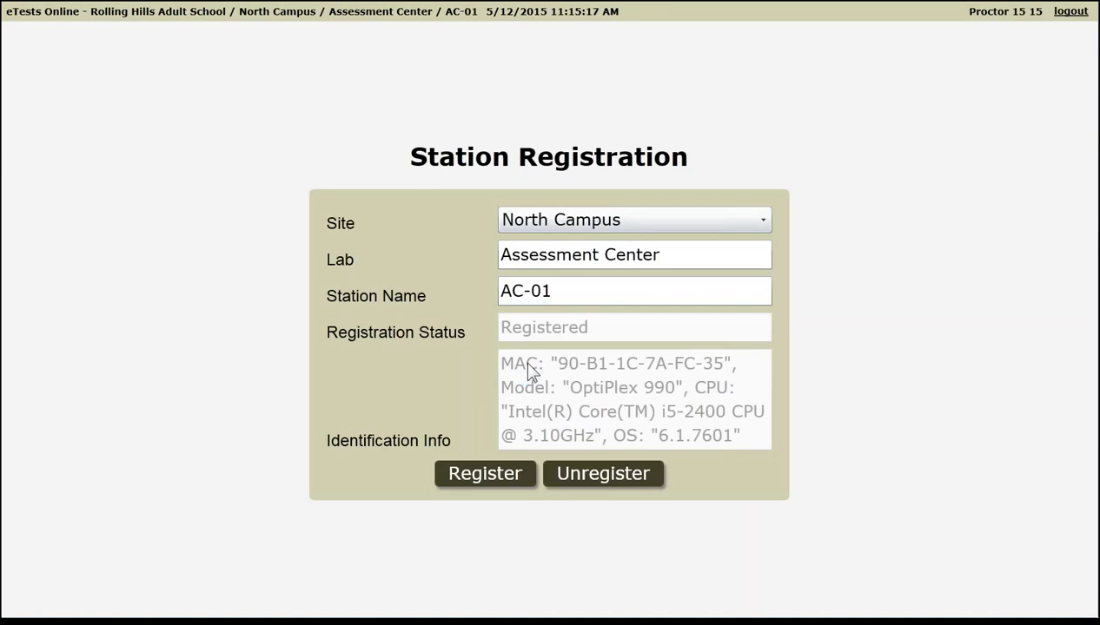
- Rename the lab to 'Room 101', change the station name to 01, then log out
triple_click(527, 265)
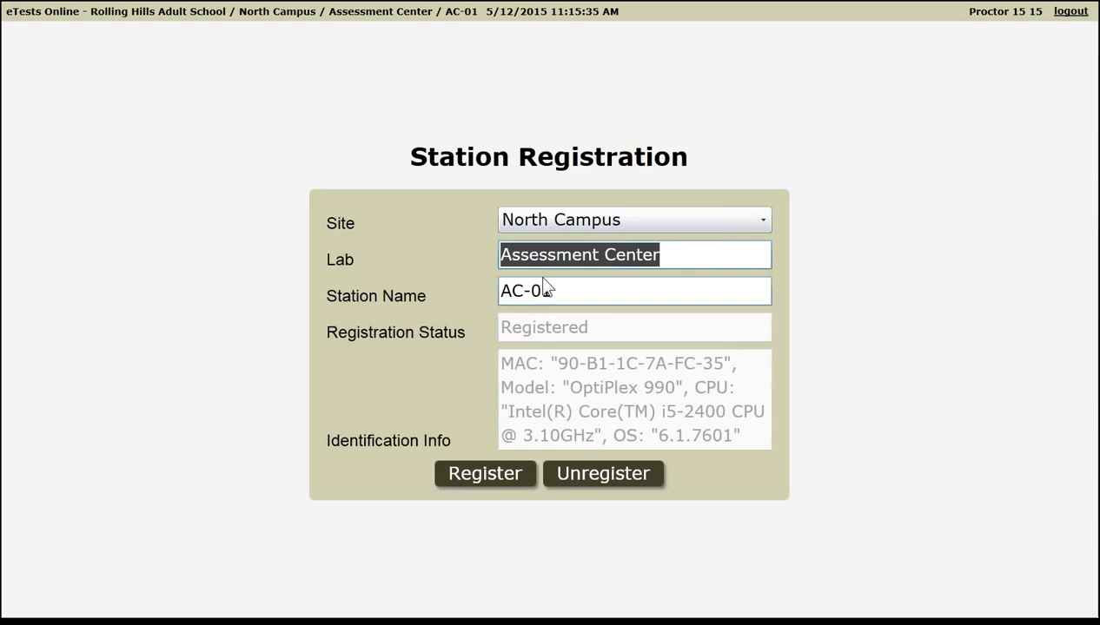
text(Room )
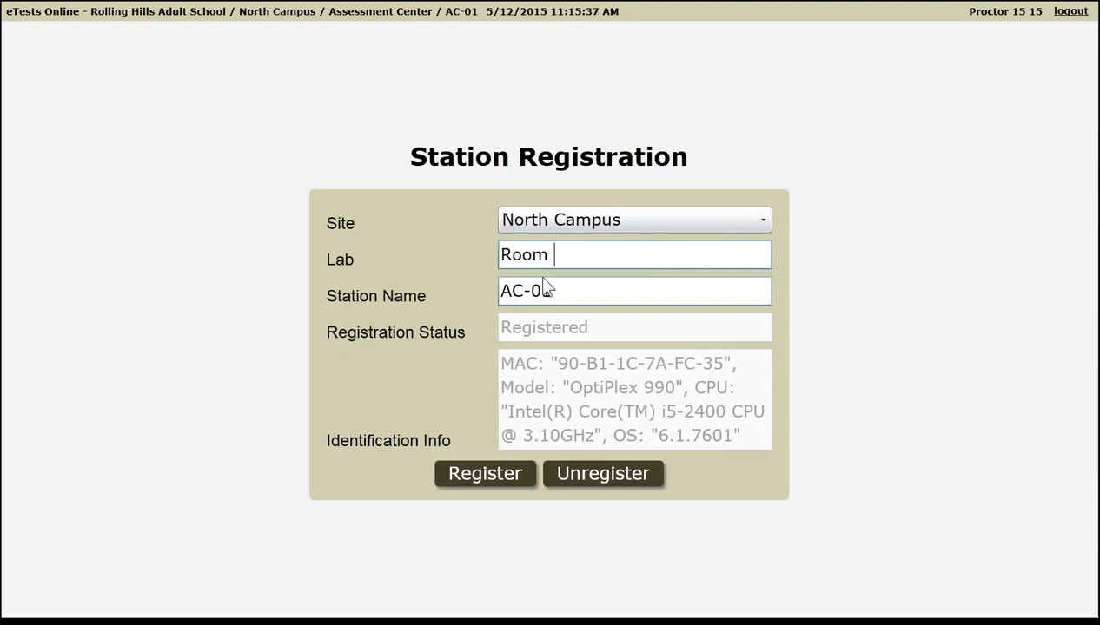
text(101)
drag(556, 290, 496, 295)
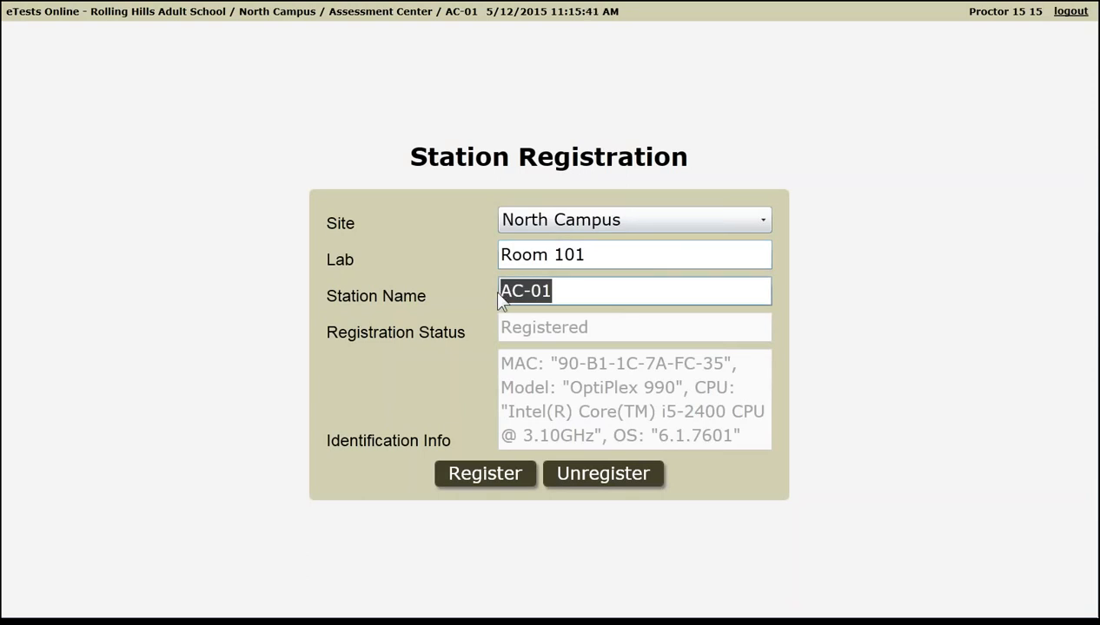
text(01)
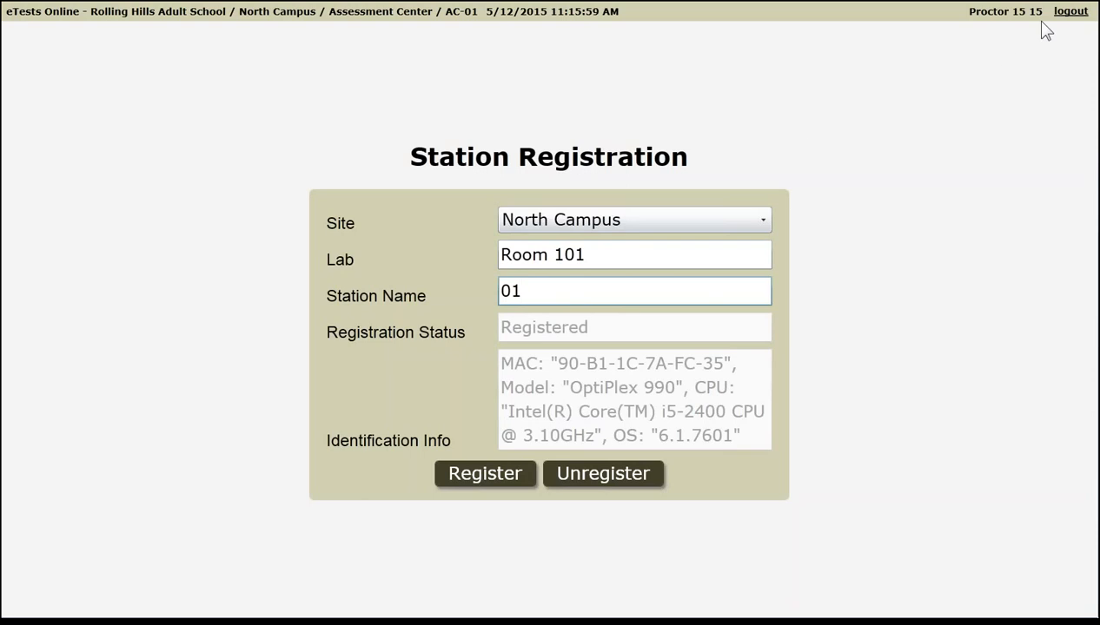
click(1067, 12)
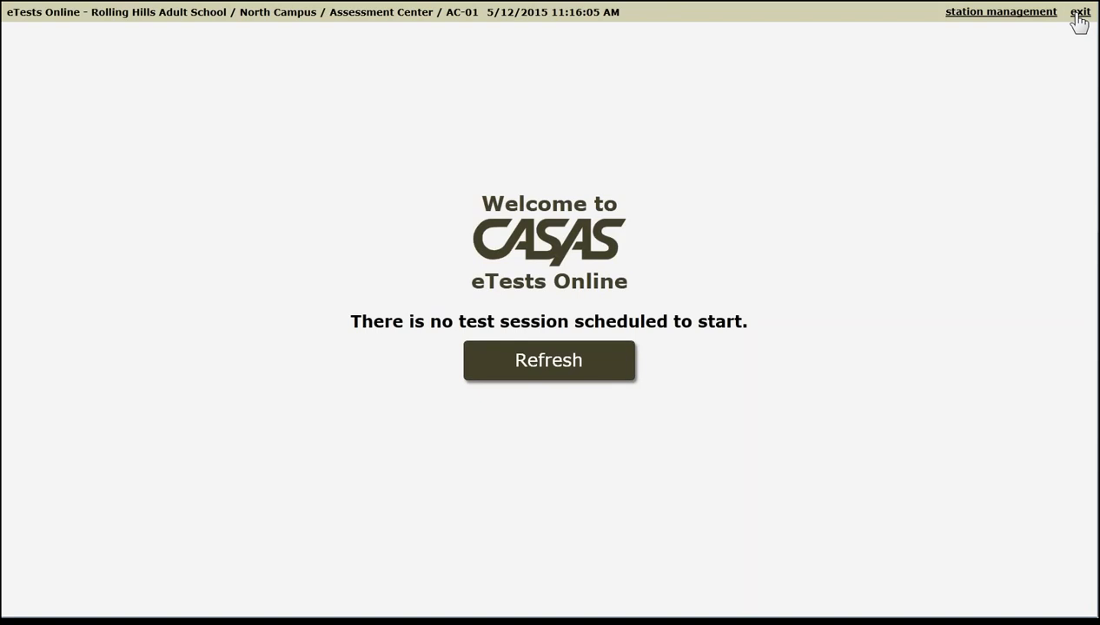
- Exit the testing client and relaunch it by running CasasTests.exe from 'Register this computer'
click(1077, 12)
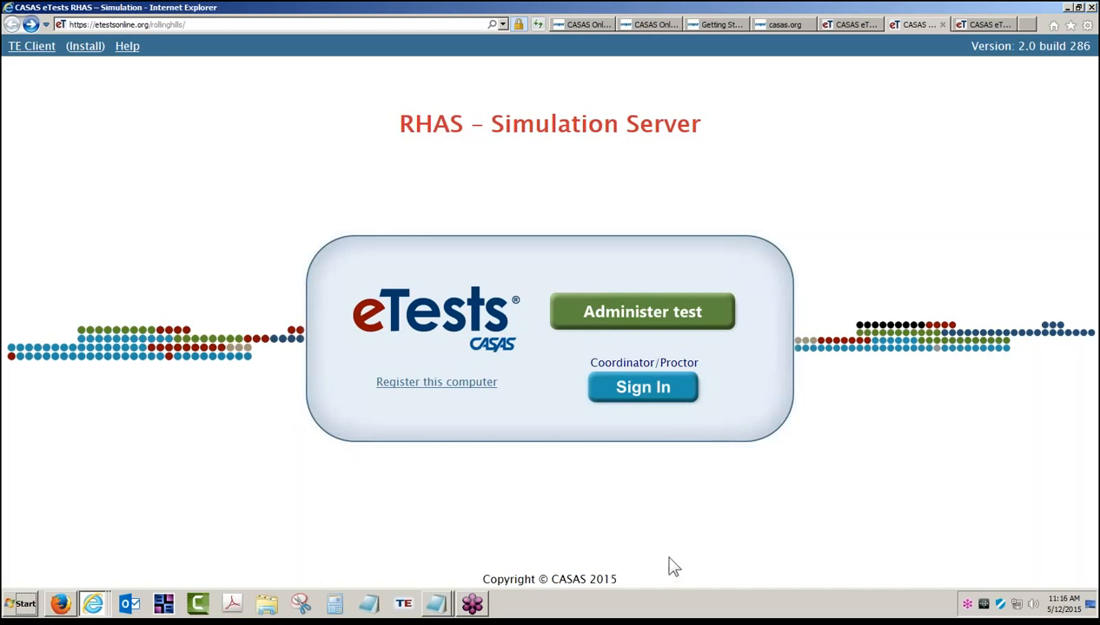
click(457, 391)
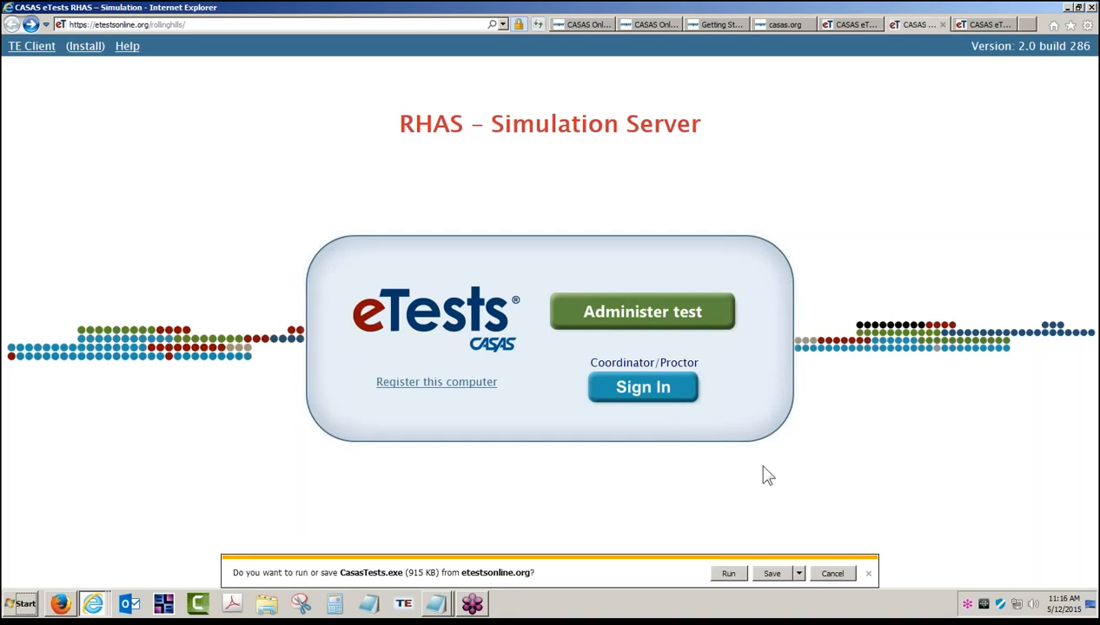
click(721, 577)
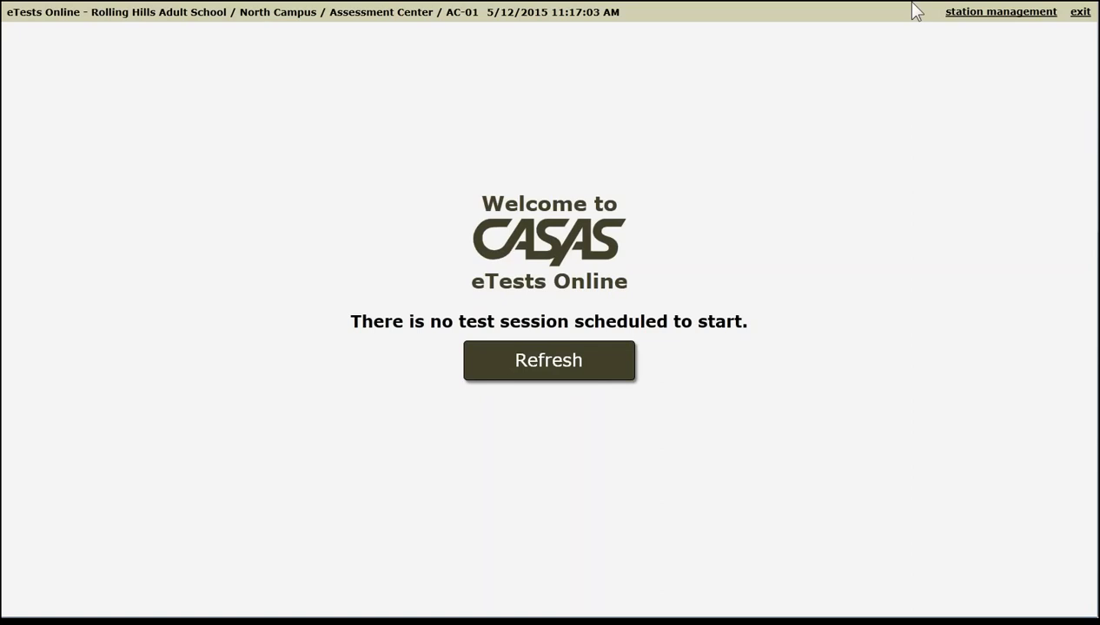
- Go to station management, back to the testing station, then exit the client to the browser
click(981, 18)
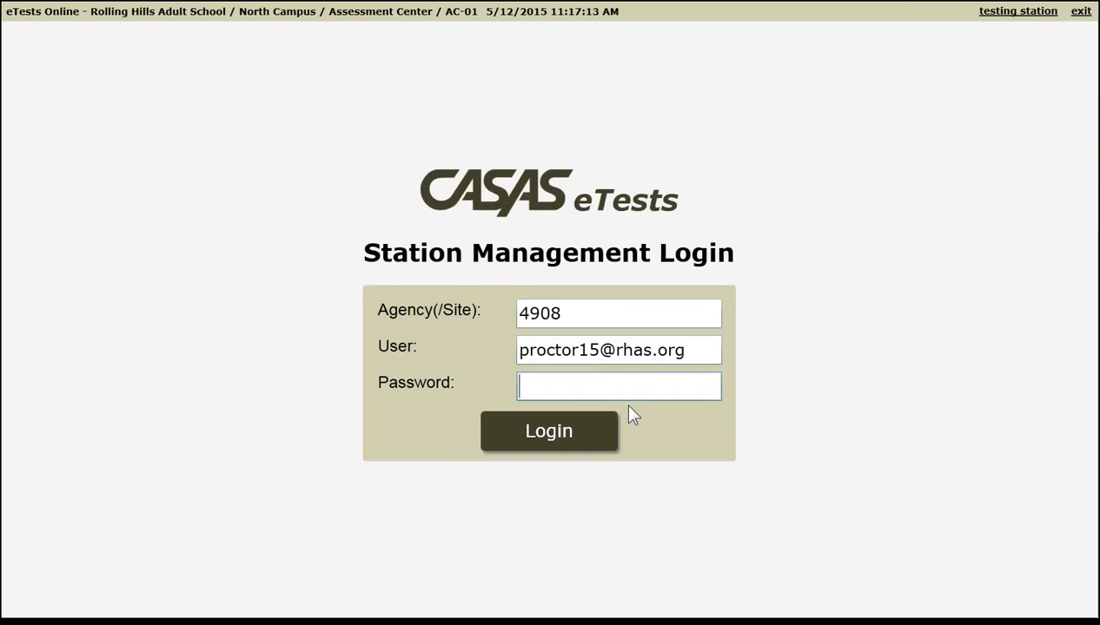
click(1006, 15)
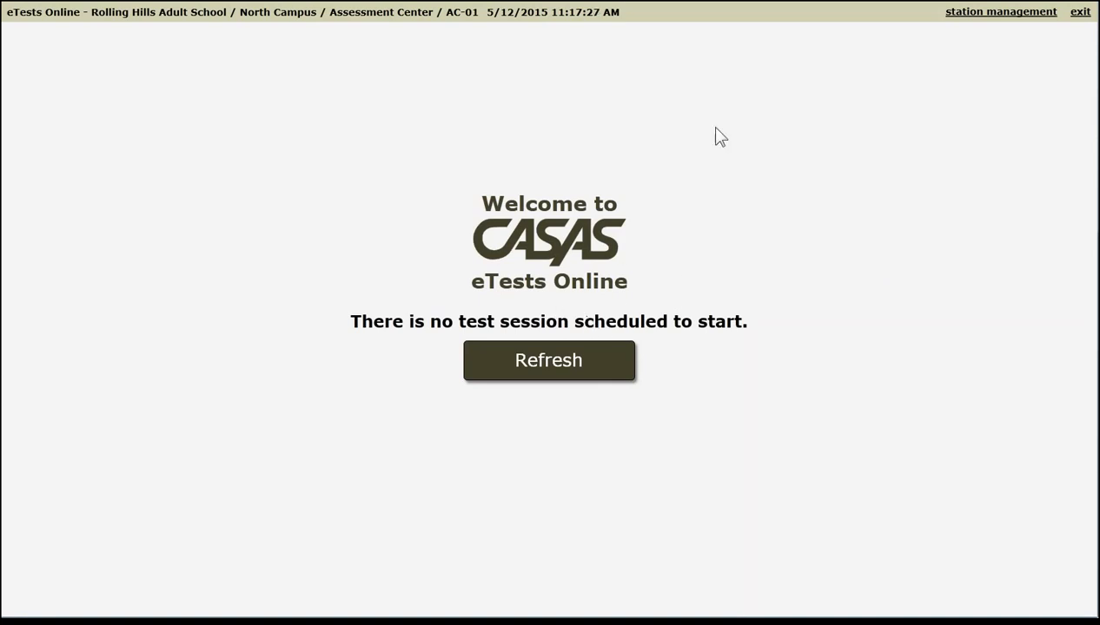
click(1078, 15)
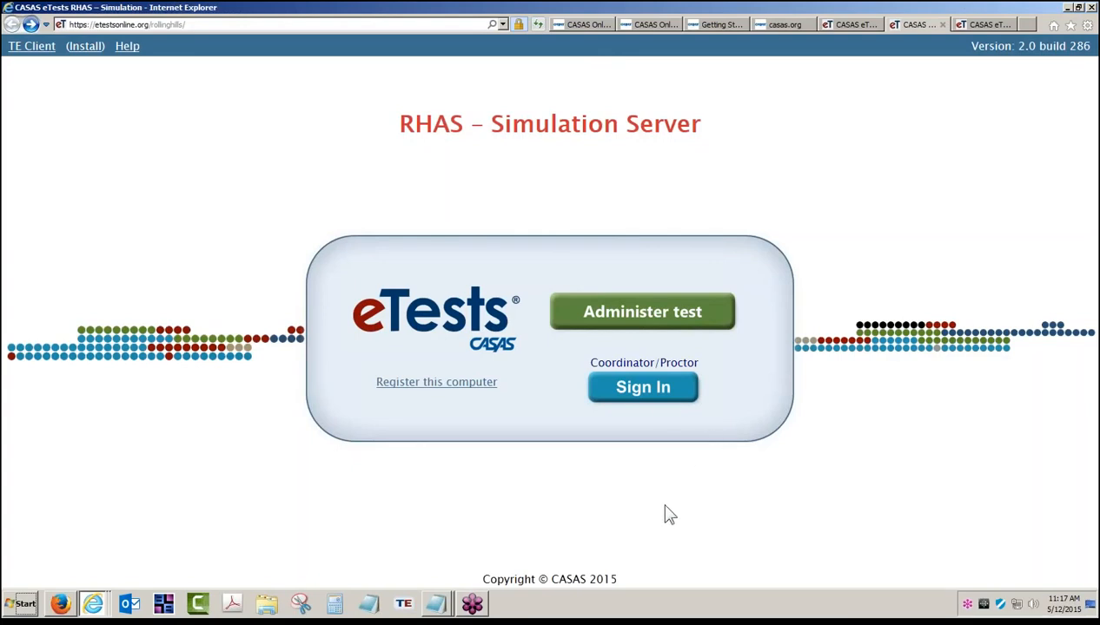
- Open the coordinator sign-in page, adjust the user name, enter the coordinator password, and log in
click(667, 407)
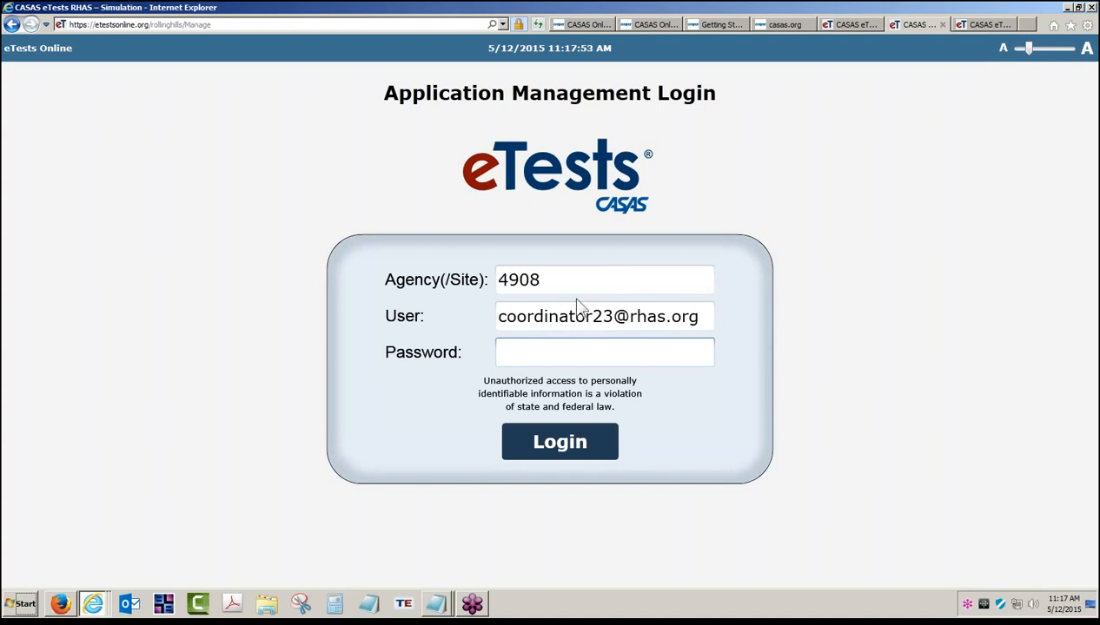
mouse_move(614, 316)
mouse_down()
mouse_move(524, 316)
mouse_move(593, 316)
mouse_up()
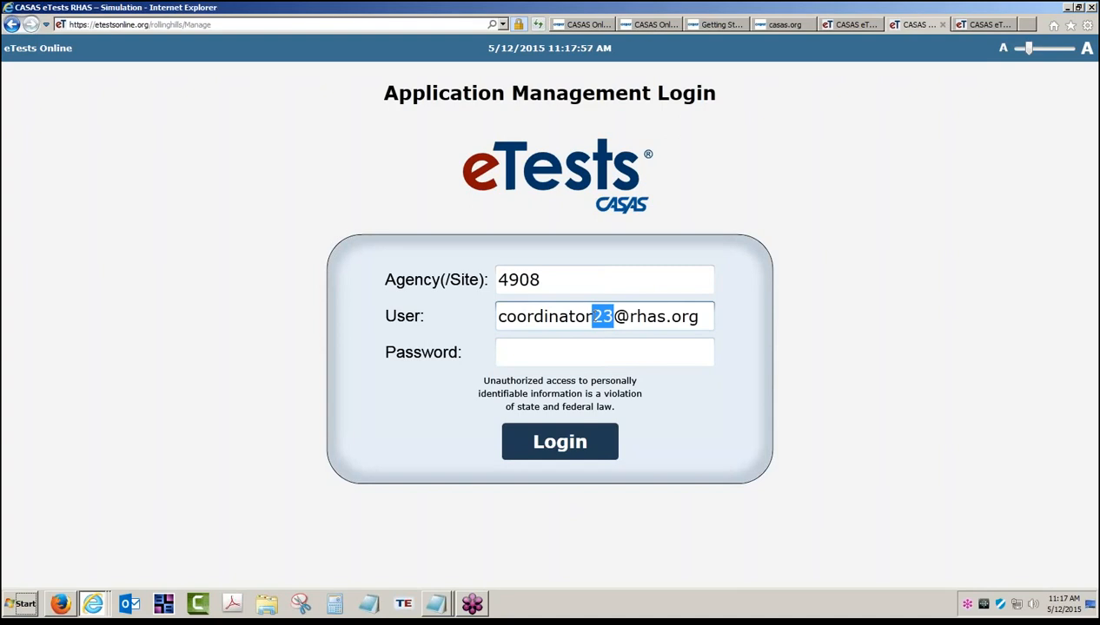
text(15)
click(573, 354)
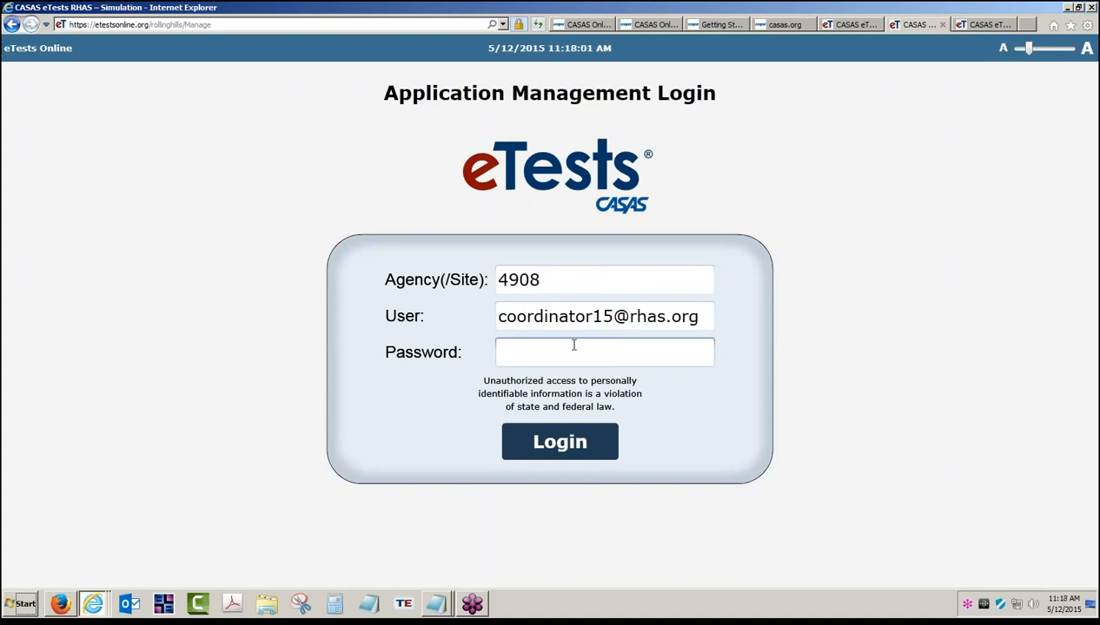
drag(561, 279, 498, 291)
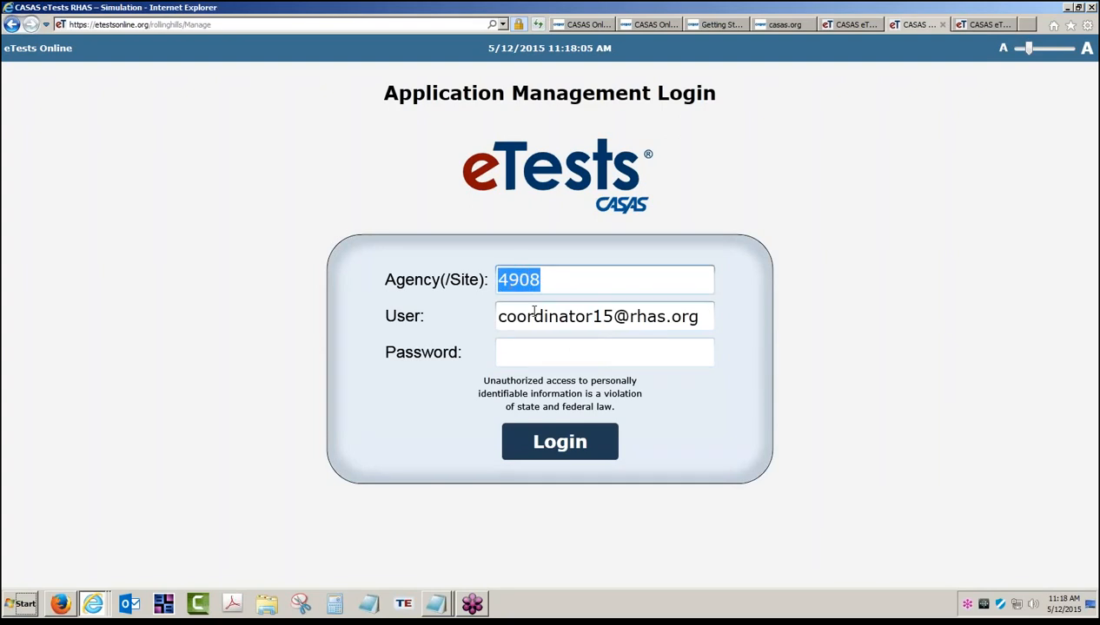
drag(507, 318, 648, 319)
click(530, 354)
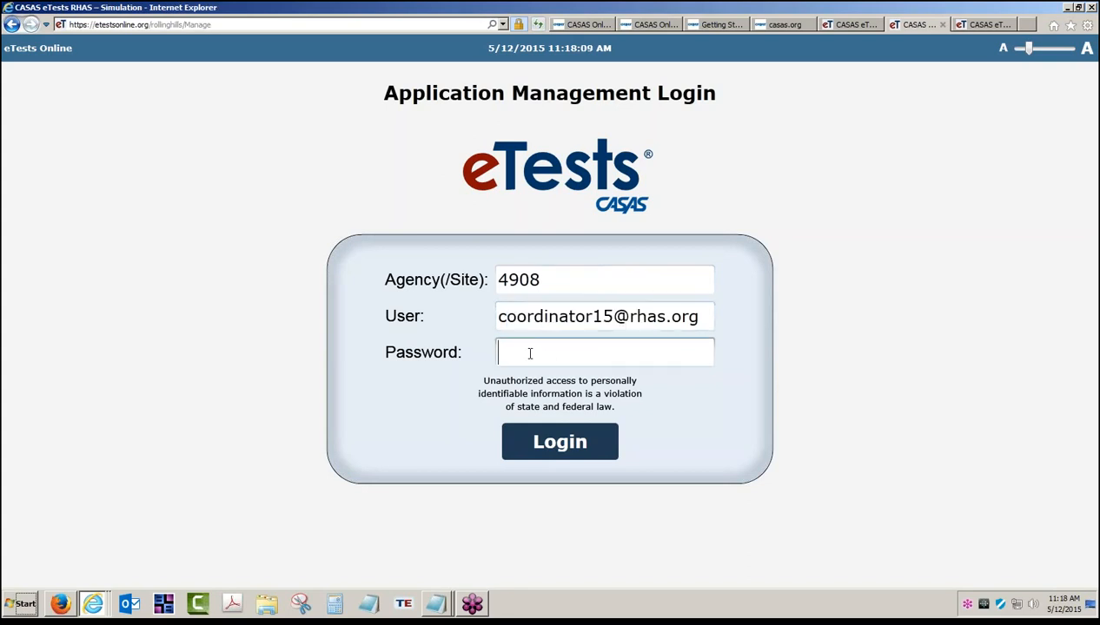
text(************)
click(561, 444)
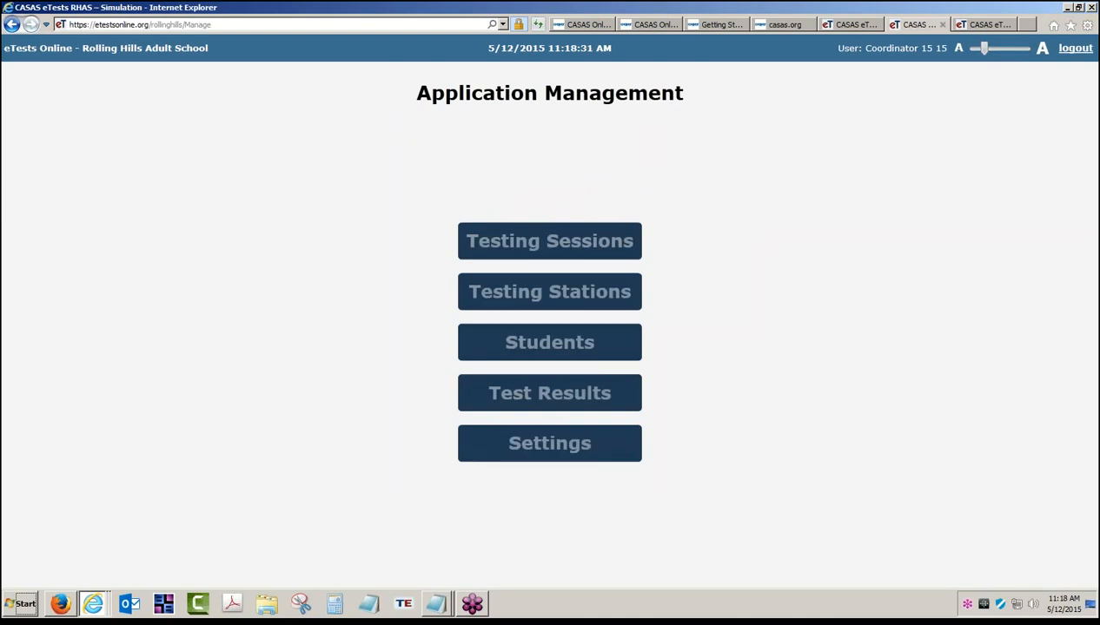
- Open Testing Stations, try Site and Laboratory Name sorts, then sort by Station Name with DEMO1 first
click(580, 295)
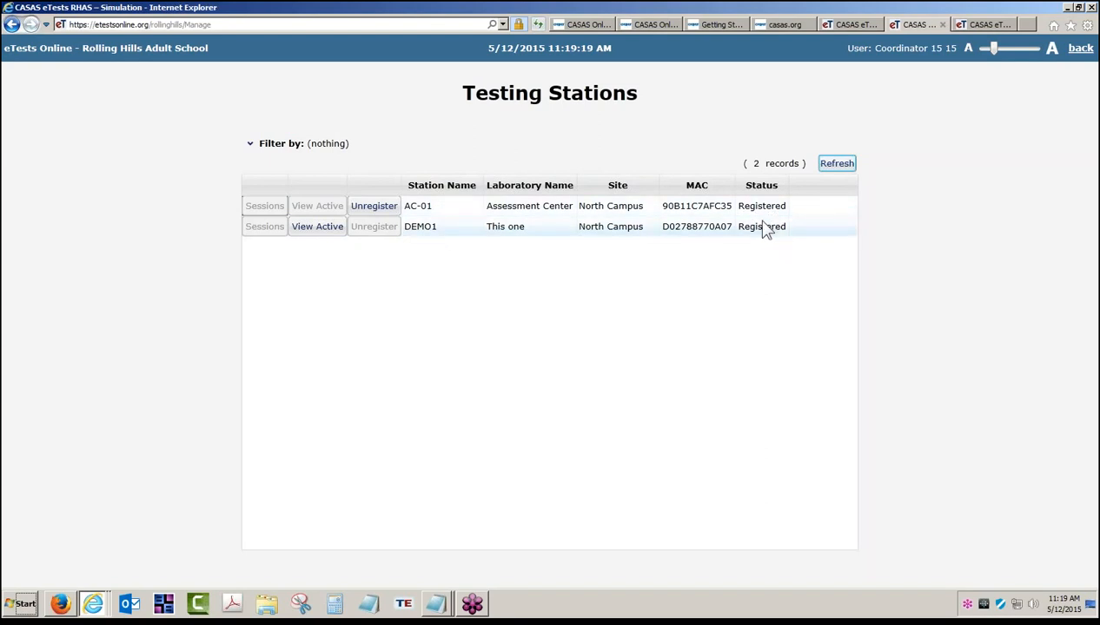
click(612, 192)
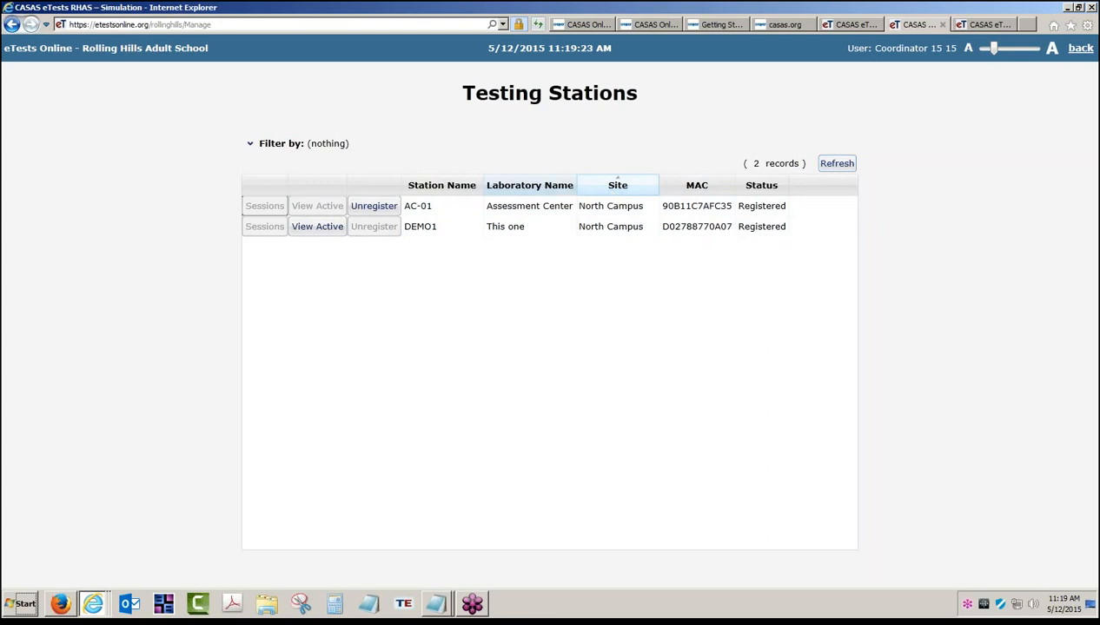
click(558, 190)
click(451, 192)
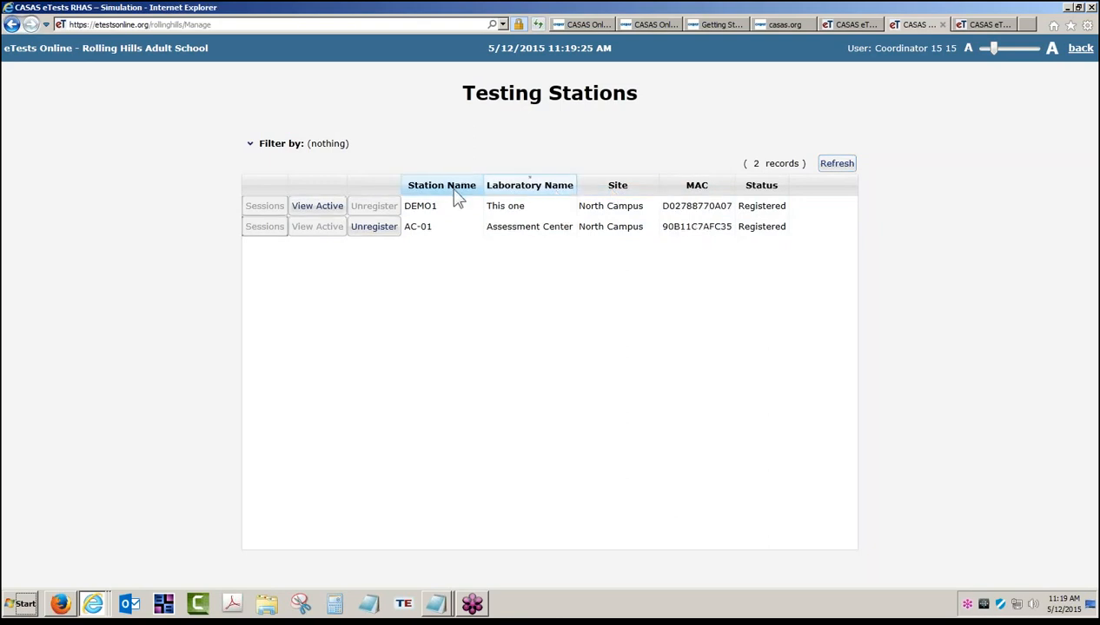
click(451, 191)
click(451, 192)
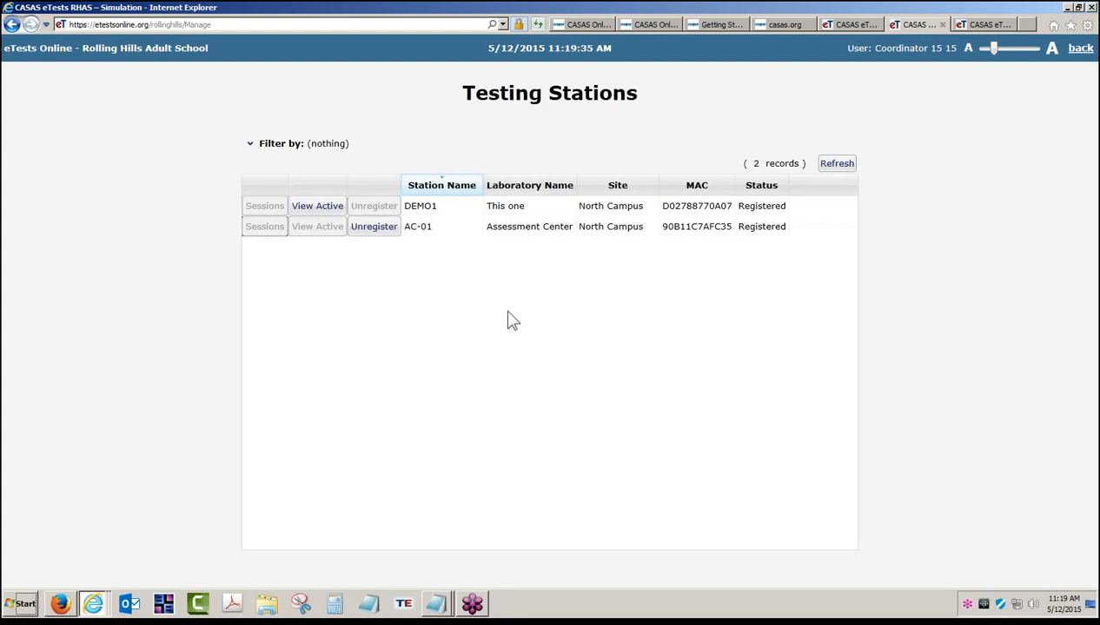
- Expand the station filters, choose North Campus as the site, and set Station Name to Contains 01
click(249, 145)
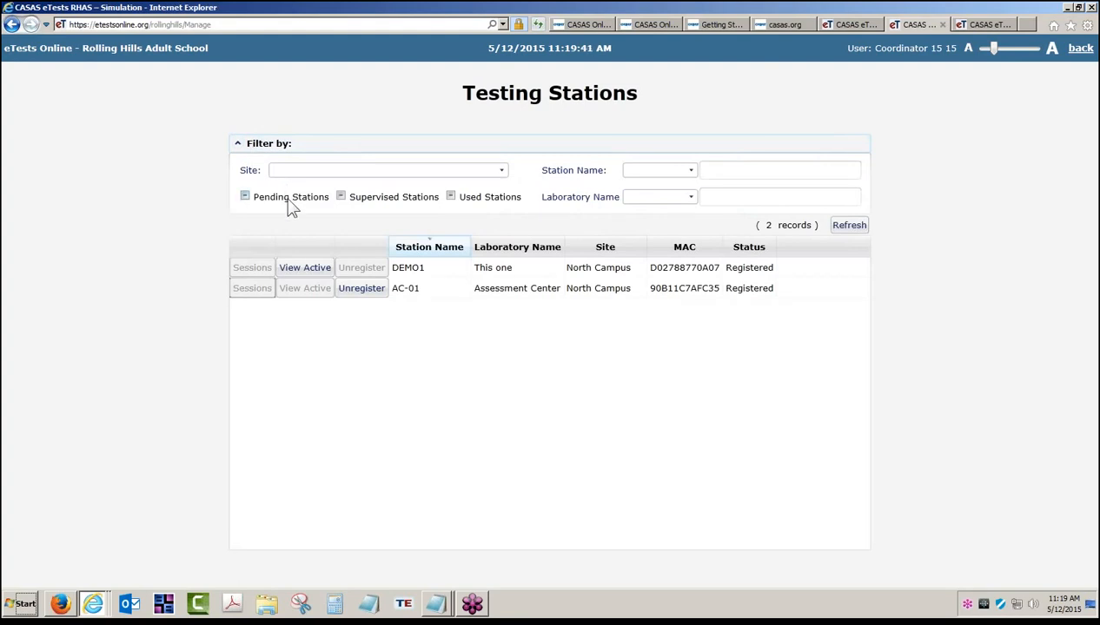
click(499, 171)
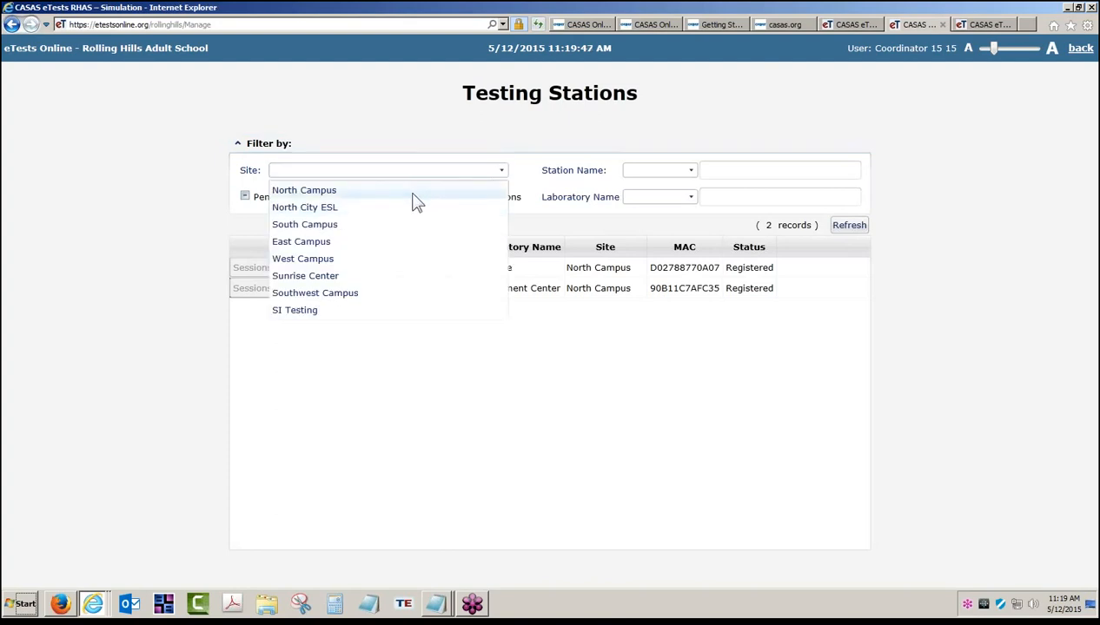
click(396, 192)
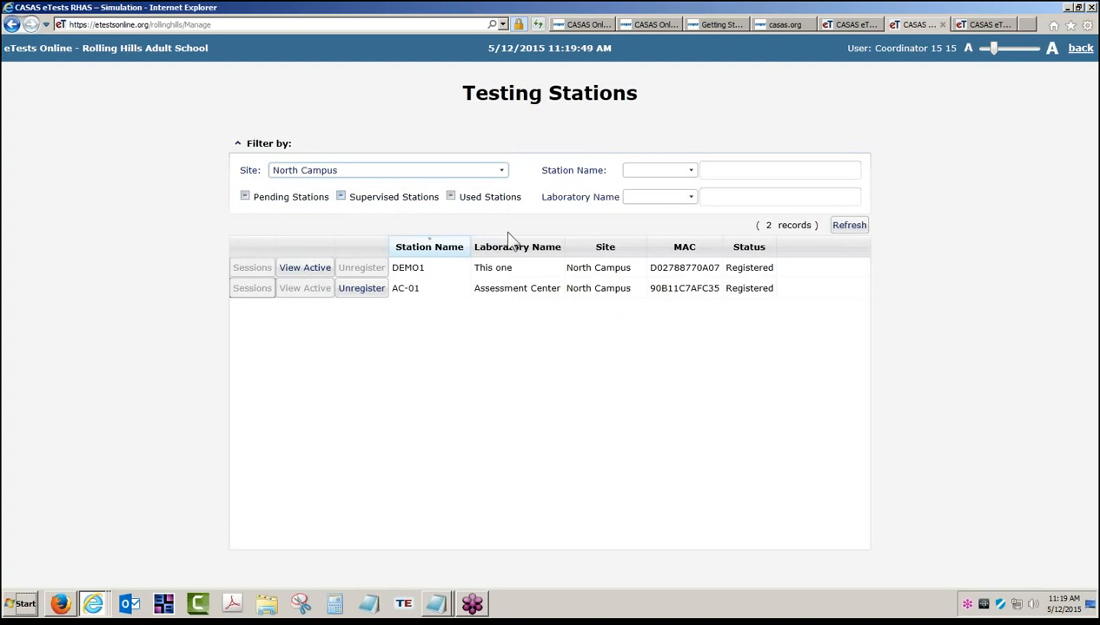
click(683, 171)
click(658, 209)
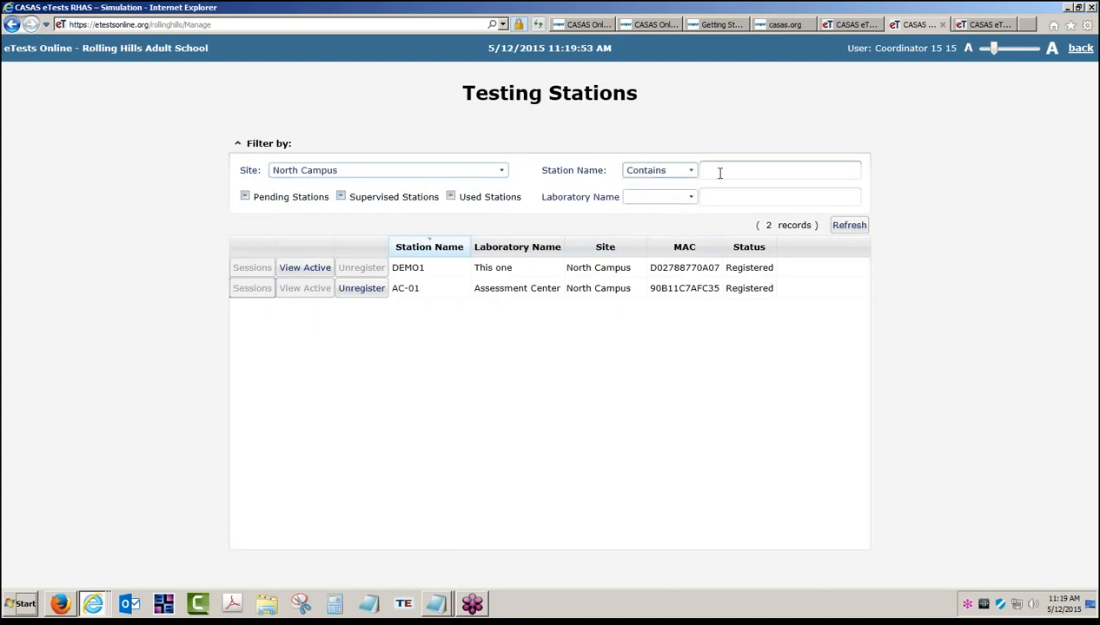
click(723, 172)
- Set Laboratory Name to Starts with 'Assessment Center' and keep North Campus as the site
click(691, 198)
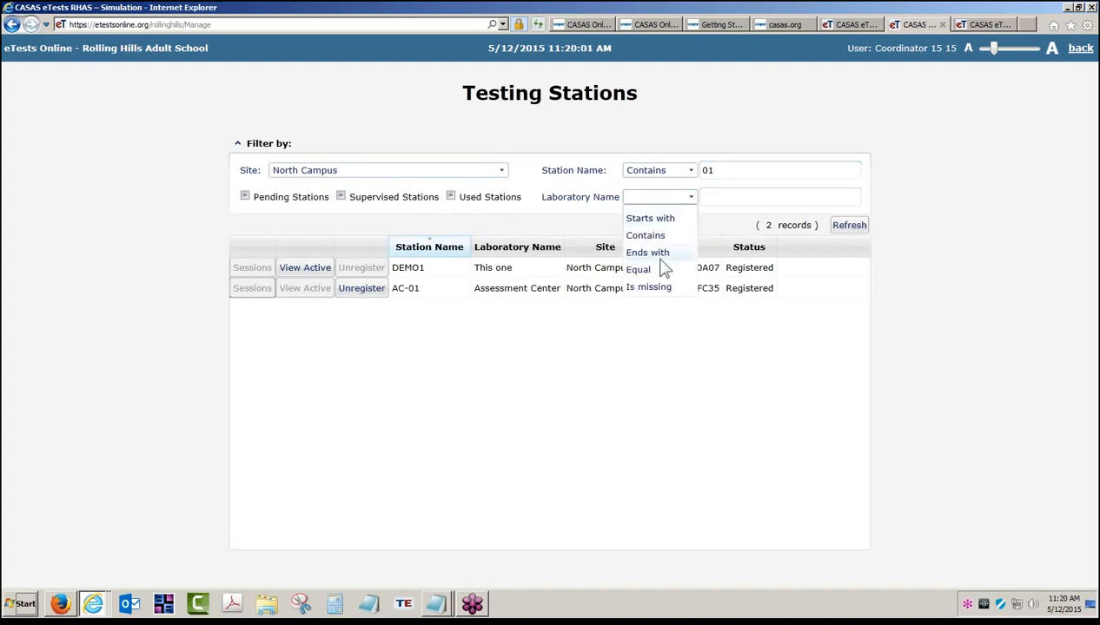
click(660, 218)
click(720, 197)
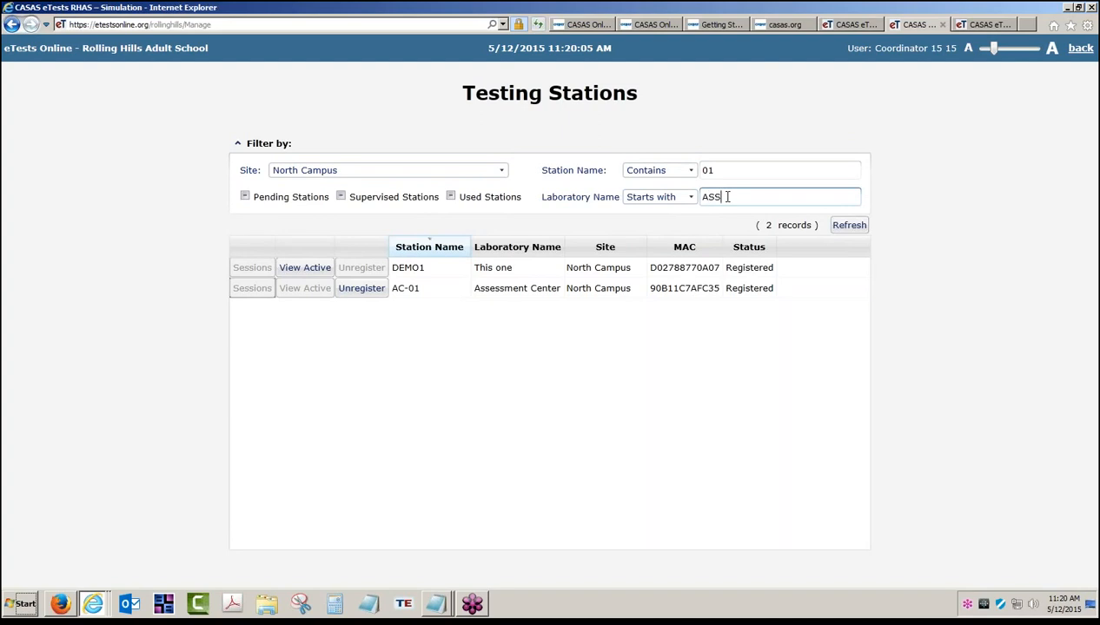
text(ASSE)
key(BackSpace)
key(BackSpace)
key(BackSpace)
text(ssessment Center)
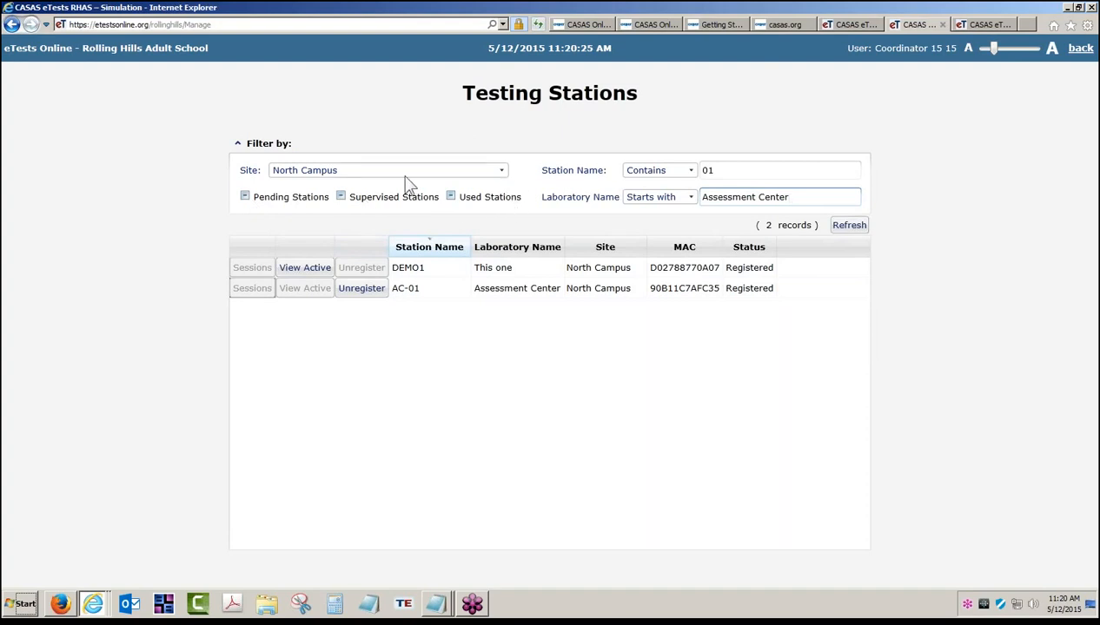
click(503, 171)
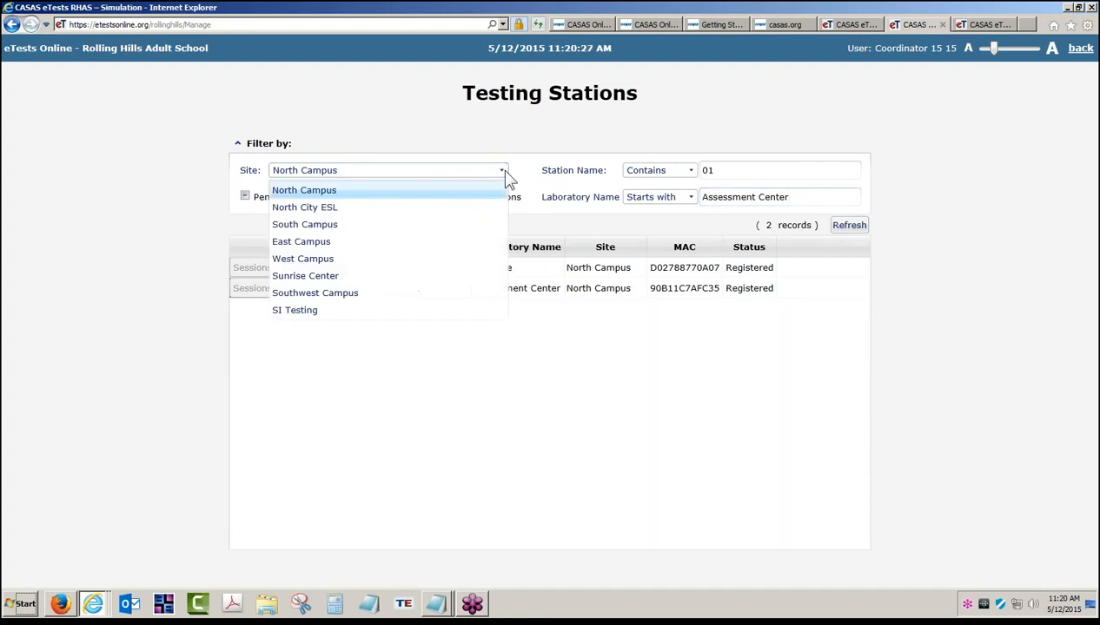
click(339, 193)
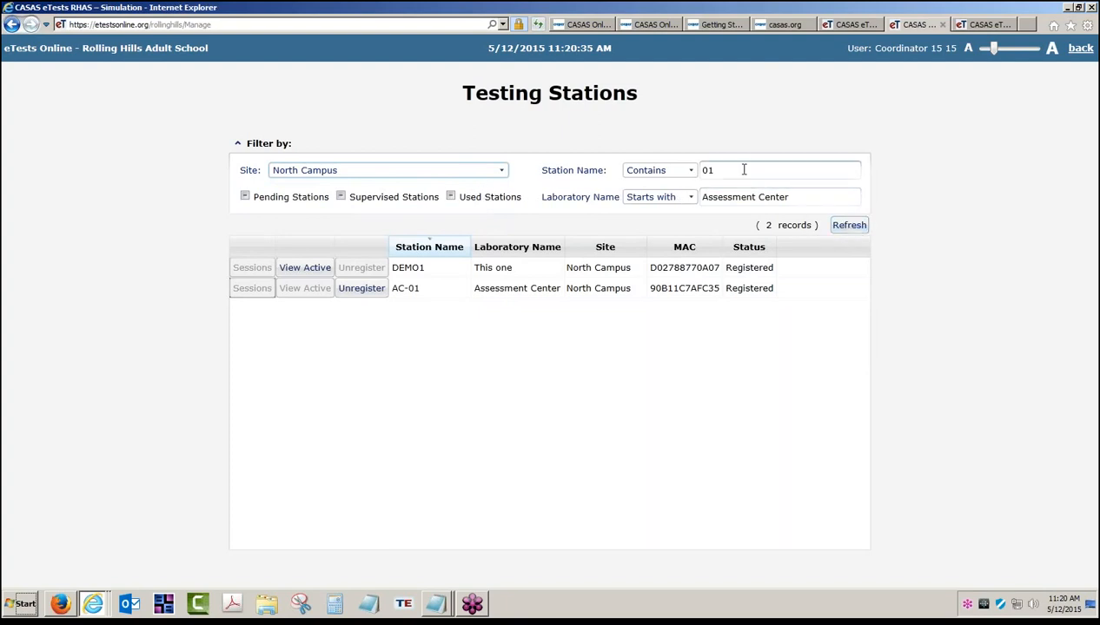
- Clear the '01' Station Name and 'Assessment Center' Laboratory Name filter text
drag(729, 172, 691, 174)
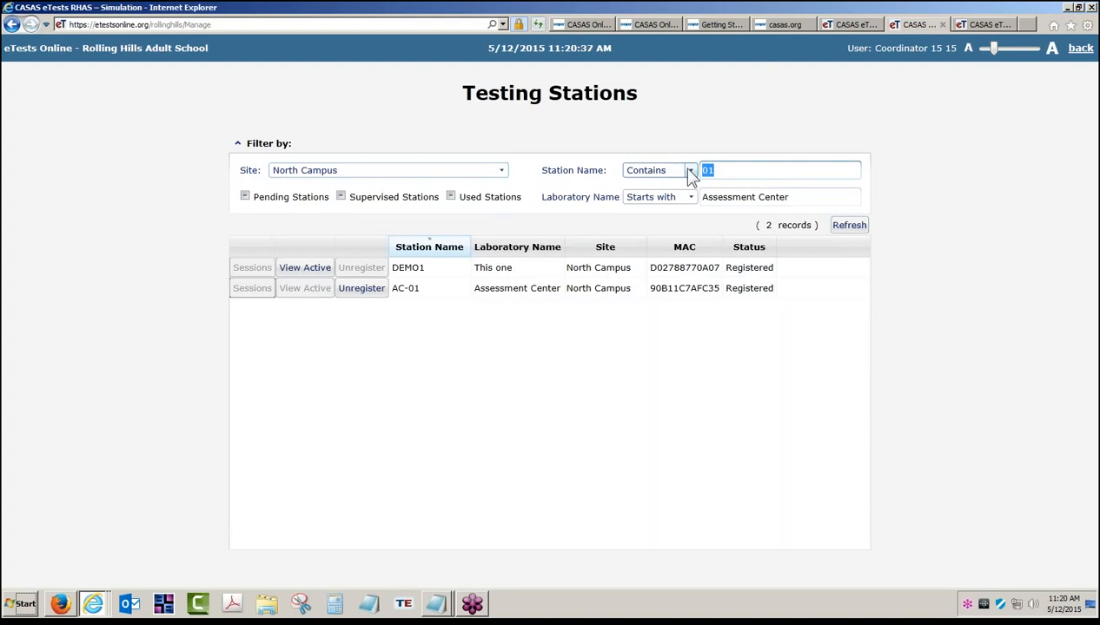
key(BackSpace)
drag(807, 193, 664, 198)
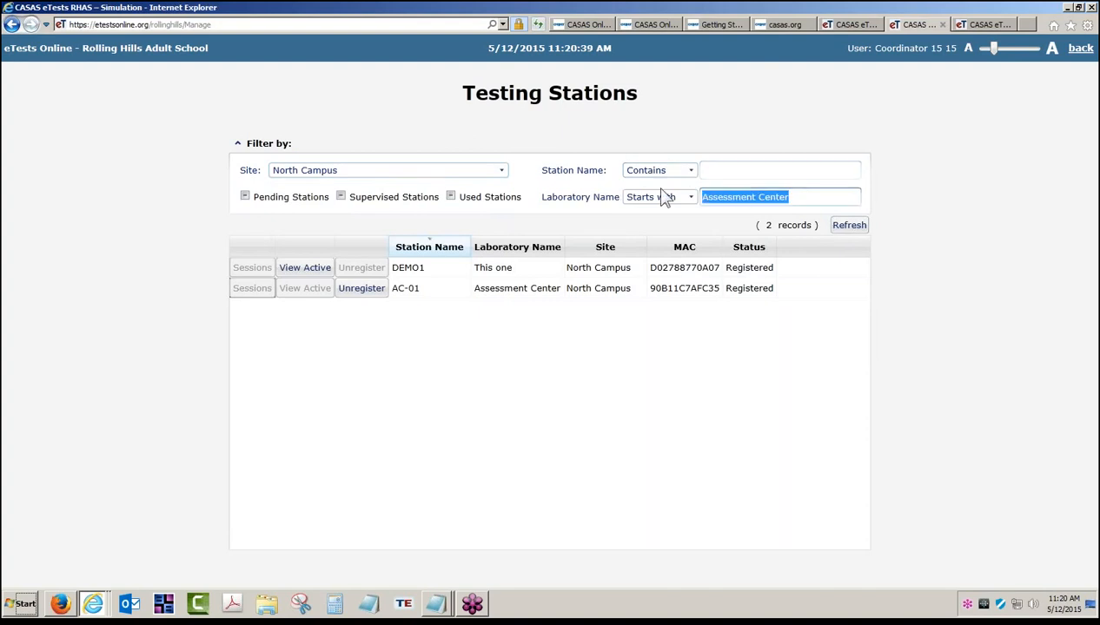
key(BackSpace)
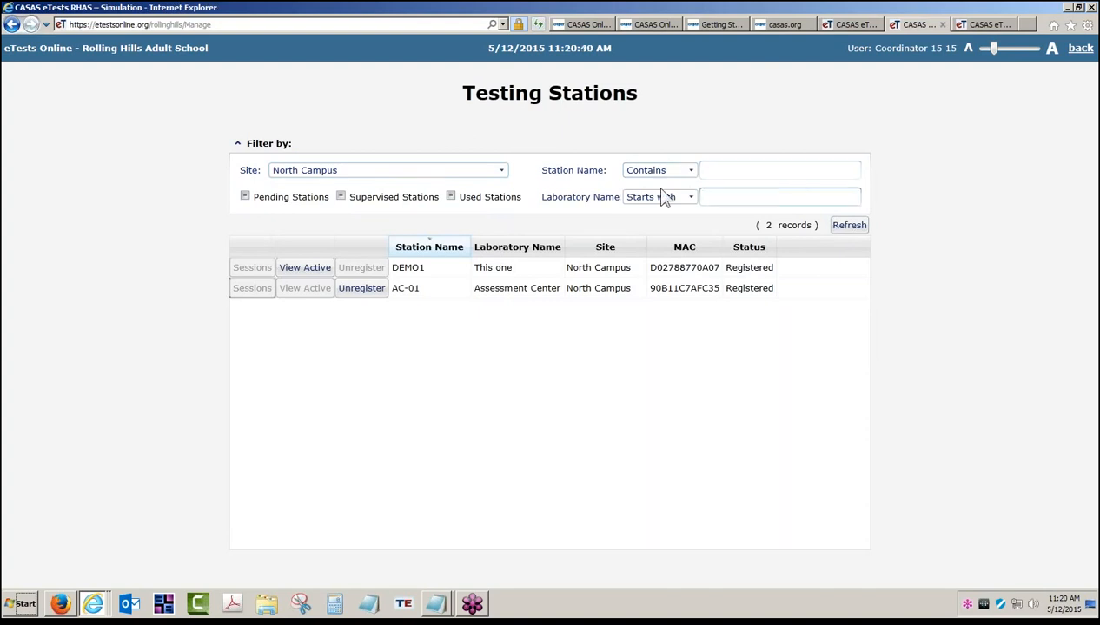
- Keep North Campus as the site, refresh the station list, and collapse the filter panel
click(503, 172)
click(502, 172)
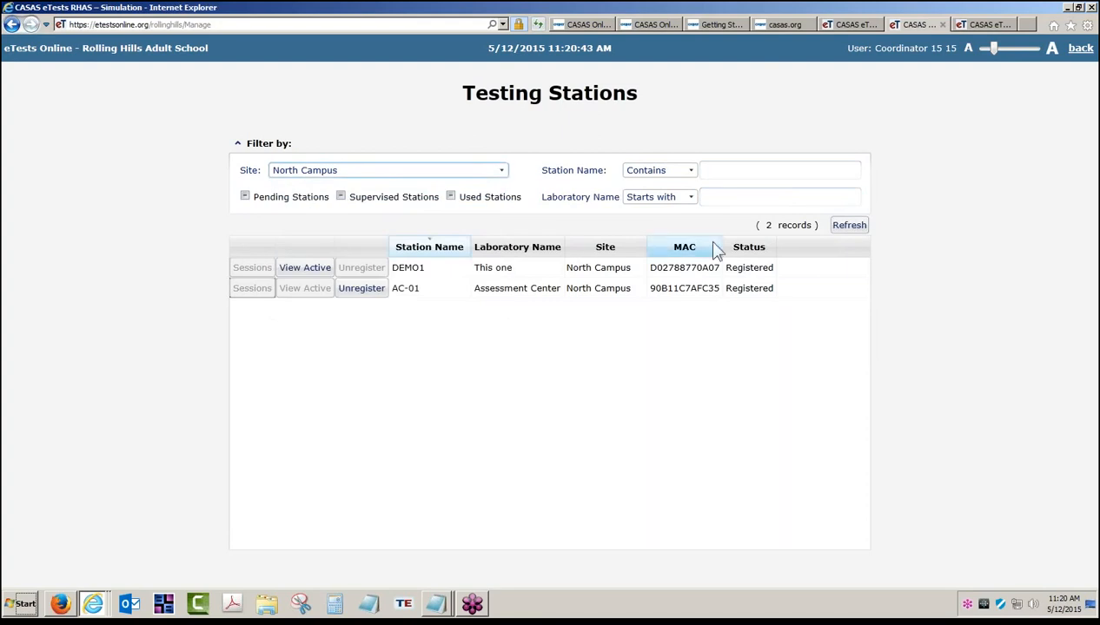
click(850, 229)
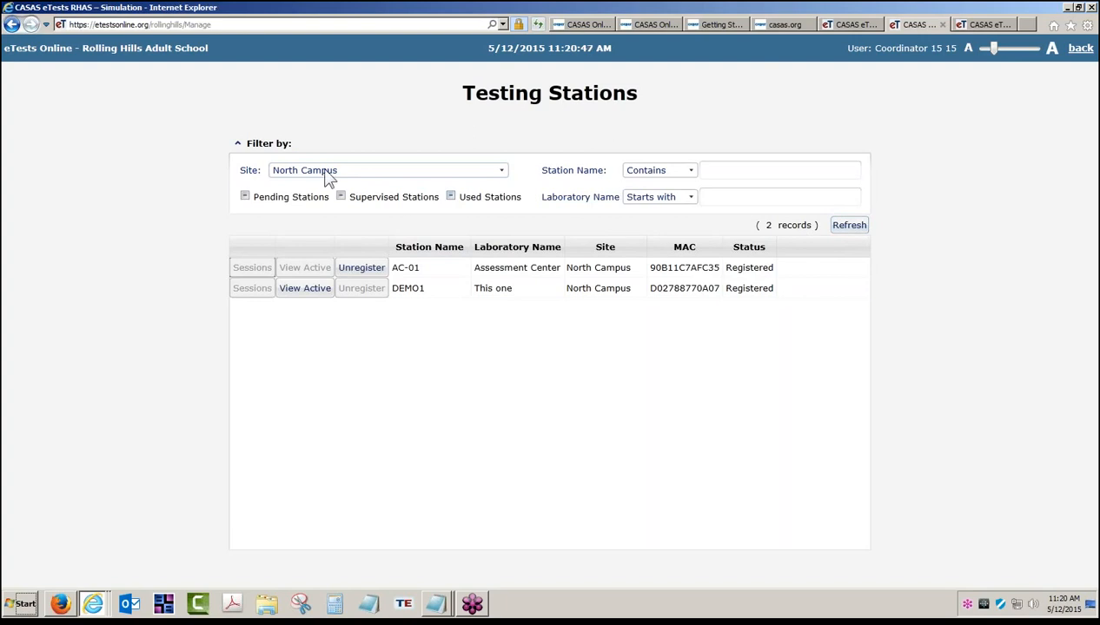
click(237, 144)
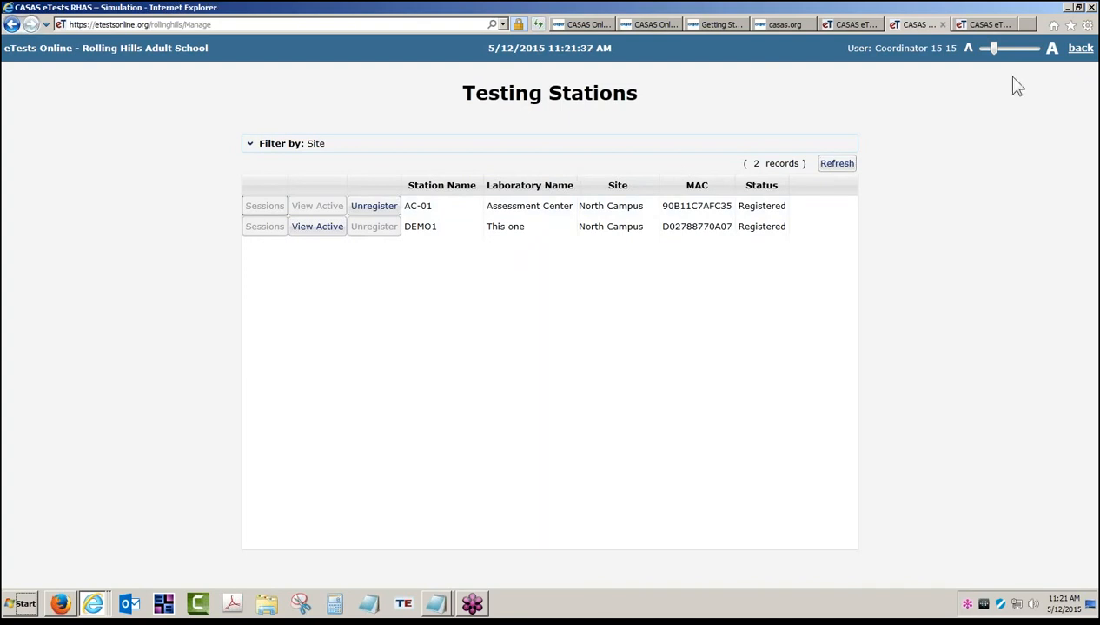
- Move between Testing Sessions and Testing Stations, ending on the list of 10 DEMO sessions
click(1081, 48)
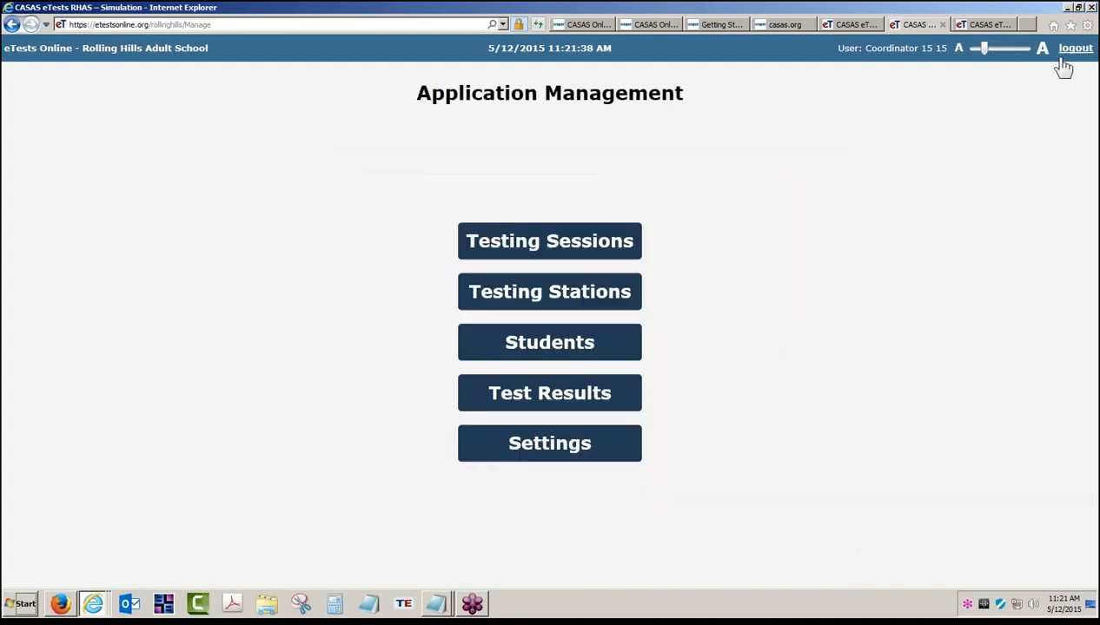
click(557, 241)
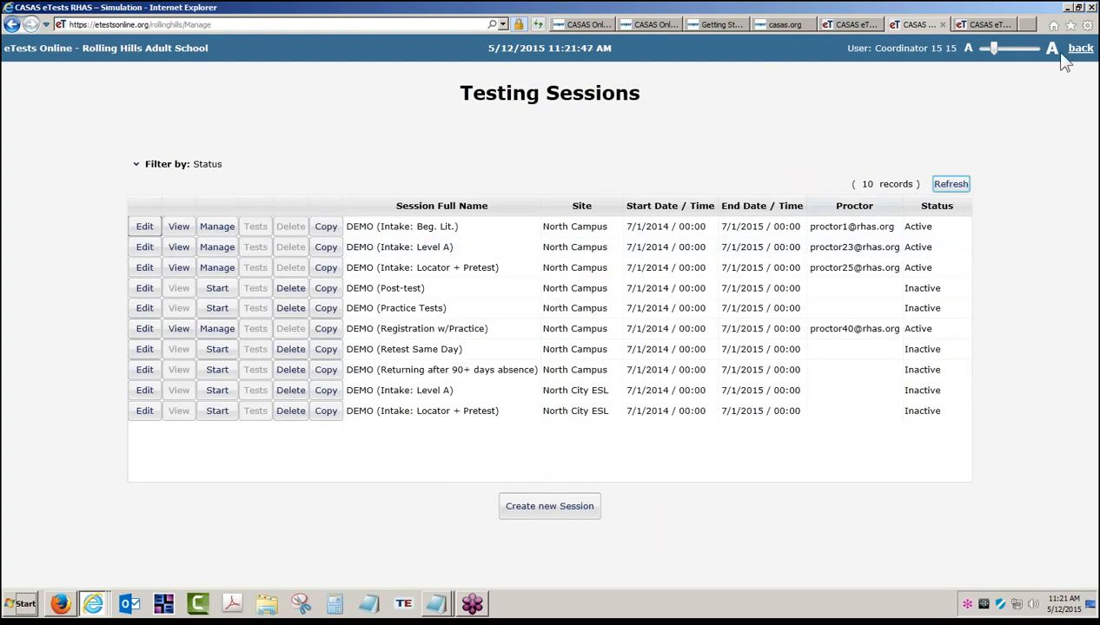
click(1080, 50)
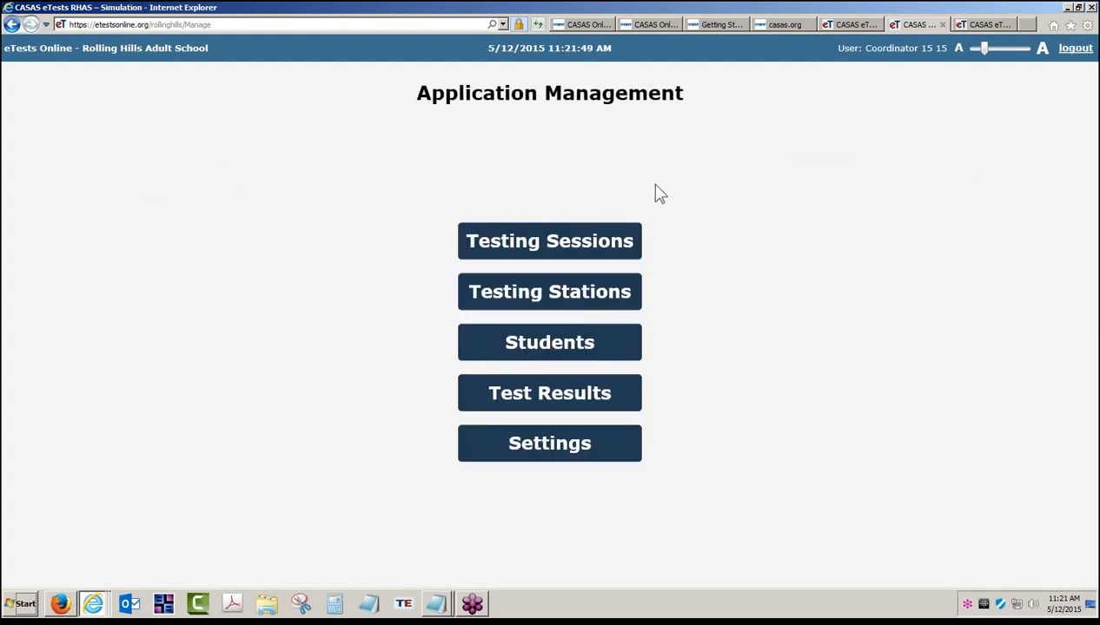
click(581, 295)
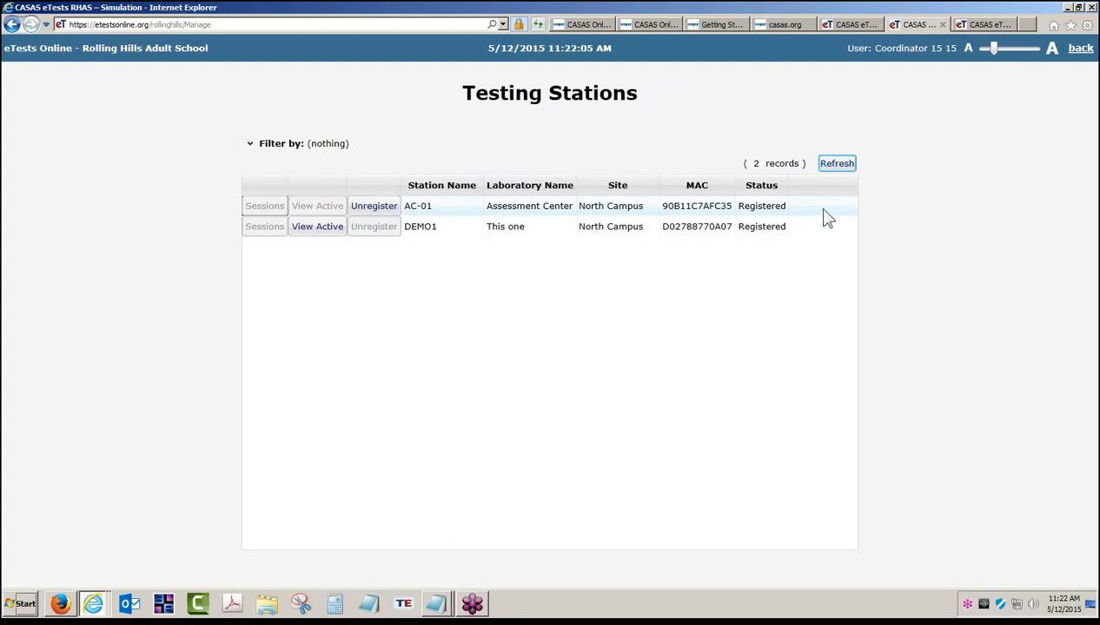
click(1079, 49)
click(560, 241)
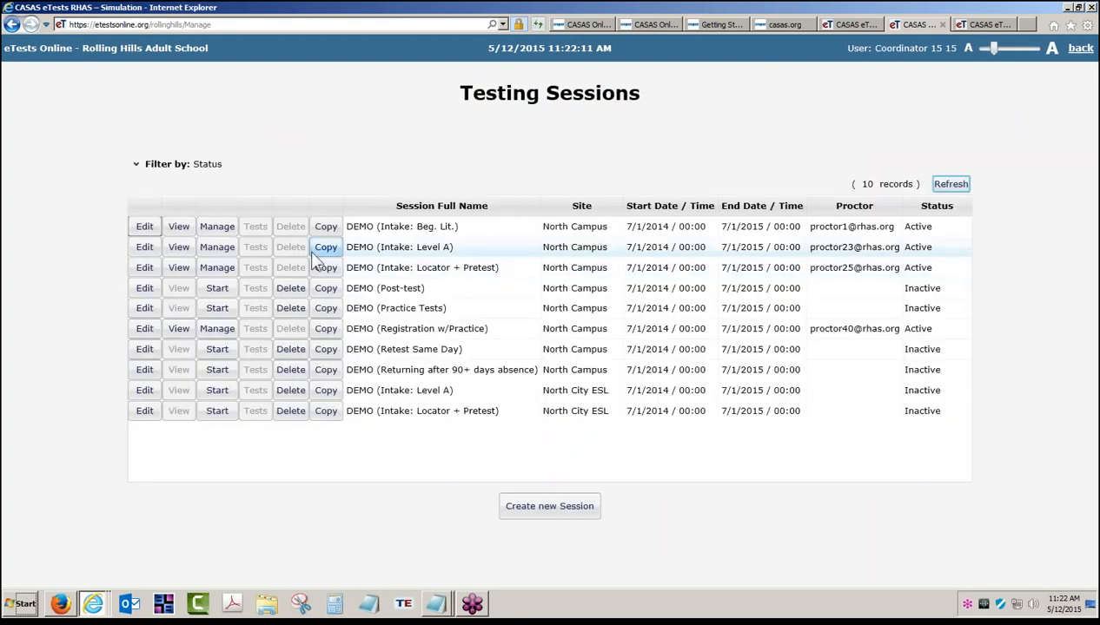
click(179, 330)
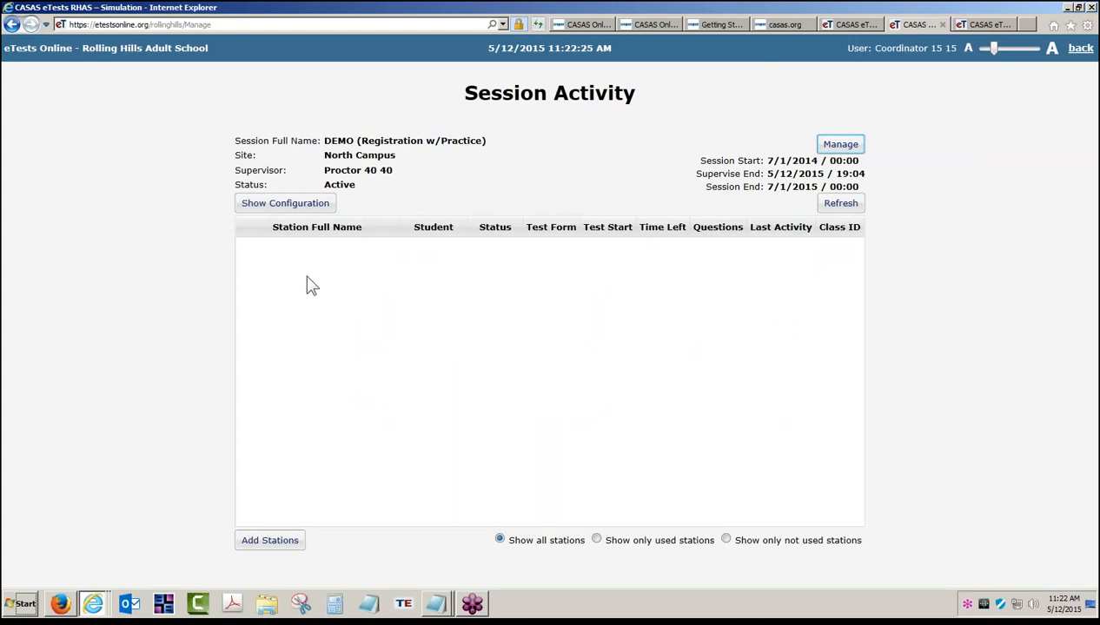
click(268, 543)
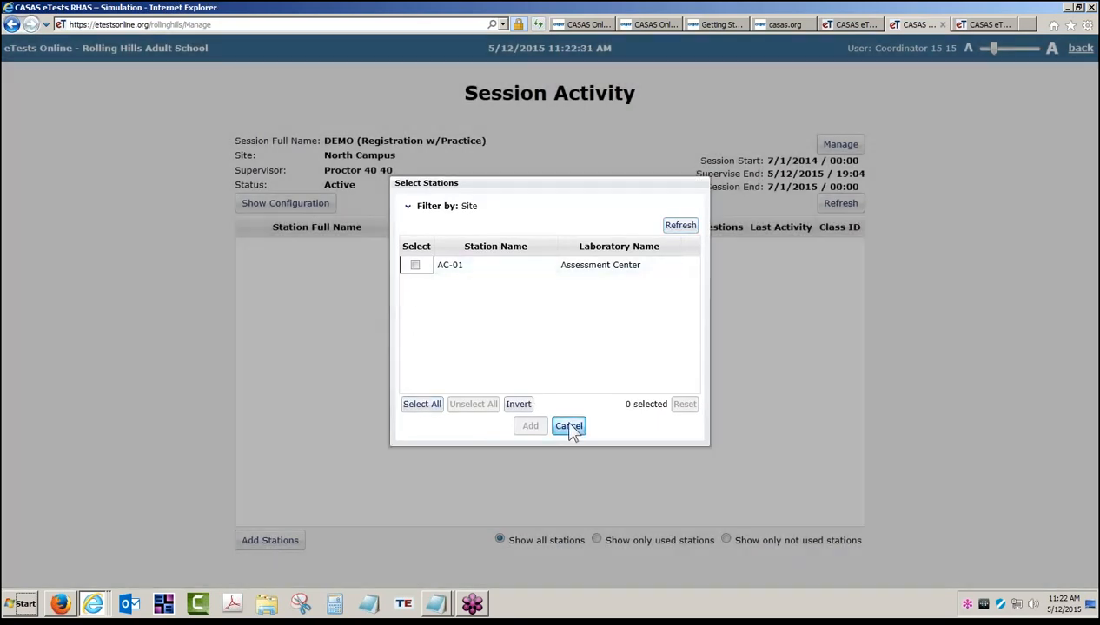
click(563, 425)
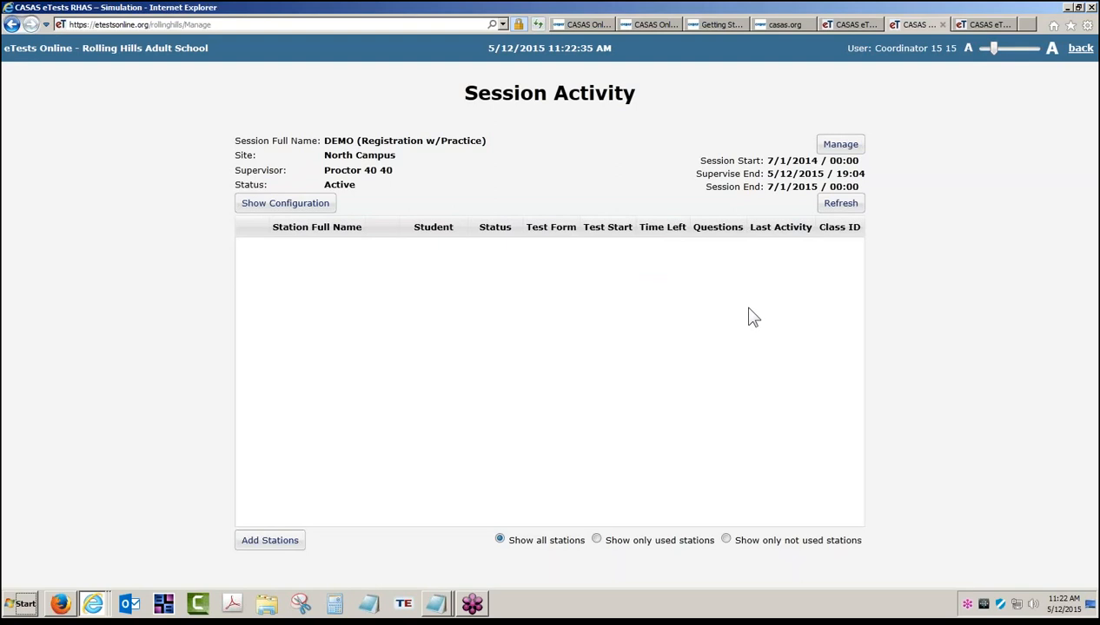
click(1086, 54)
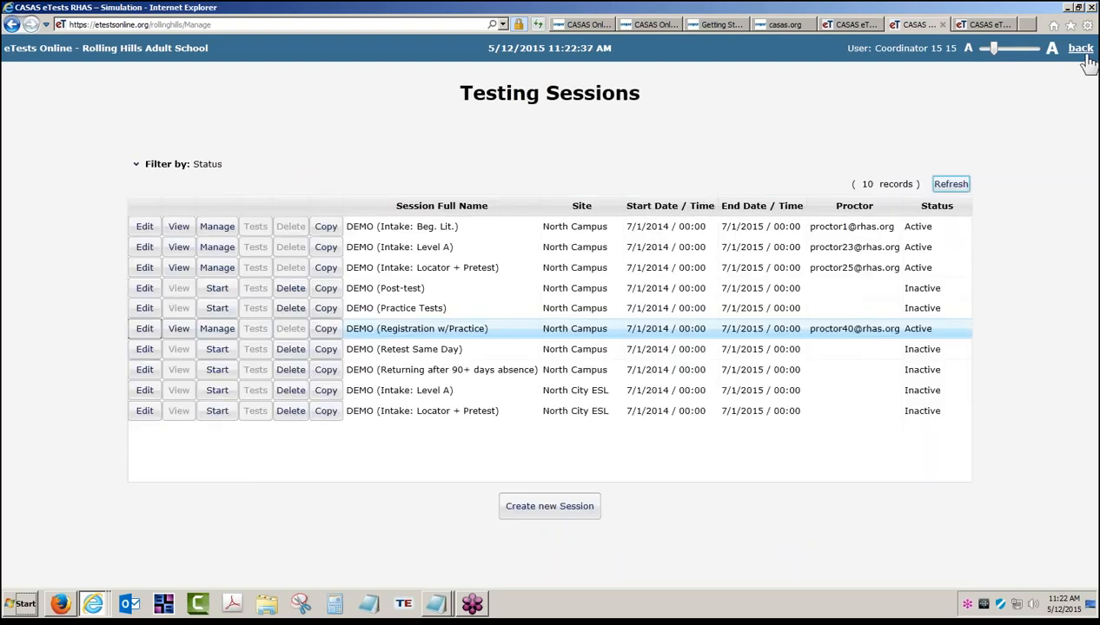
- Check DEMO1's active DEMO (Intake: Beg. Lit.) session, then return to the Testing Stations list
click(1083, 54)
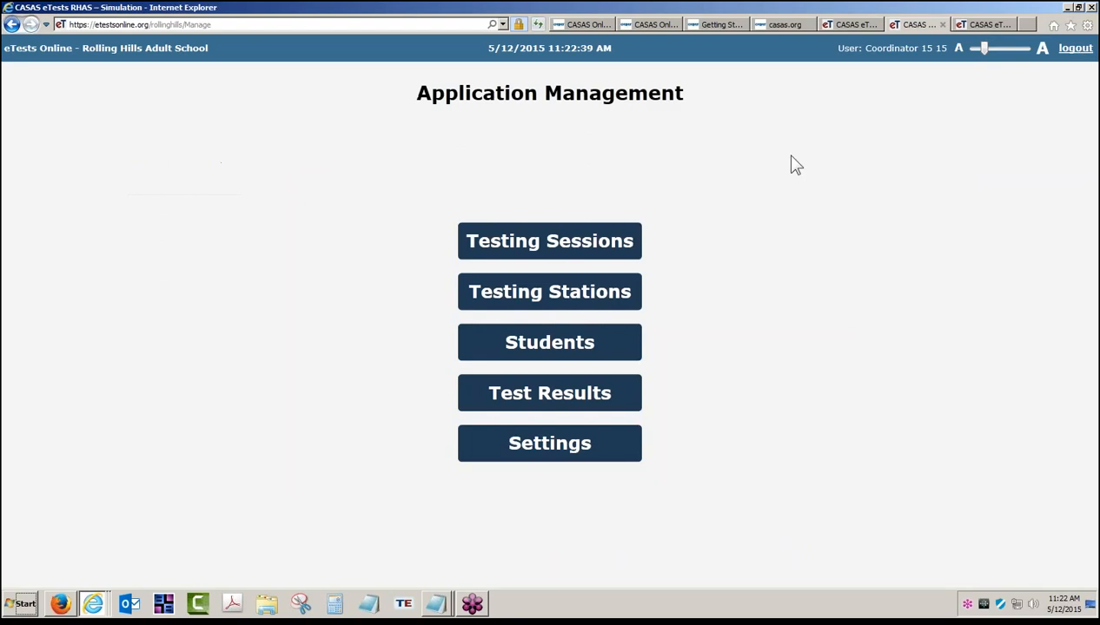
click(541, 294)
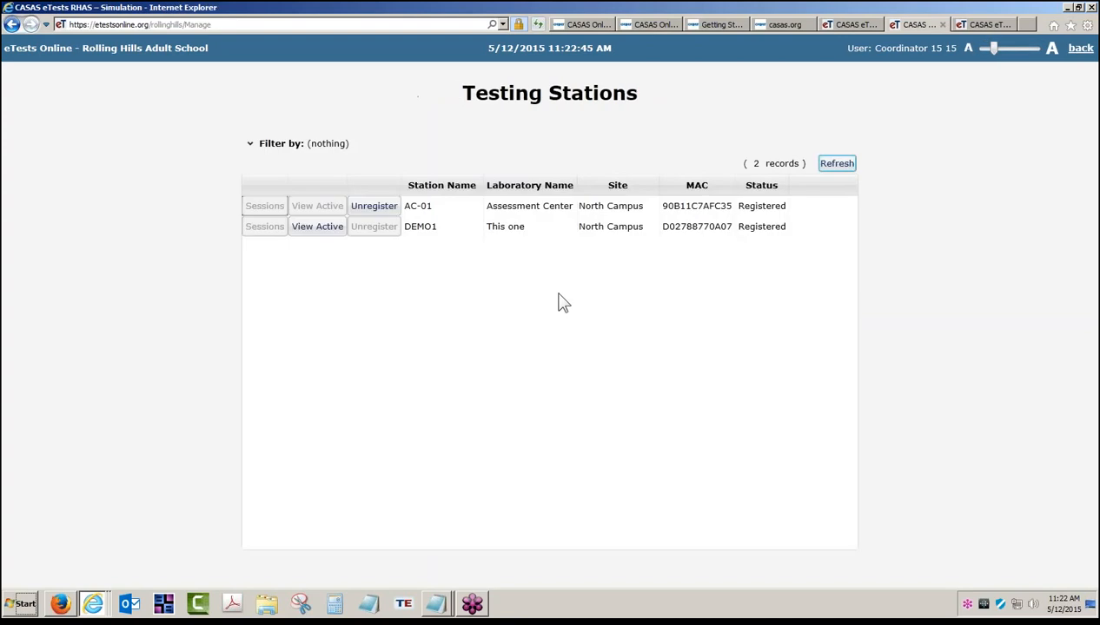
click(319, 233)
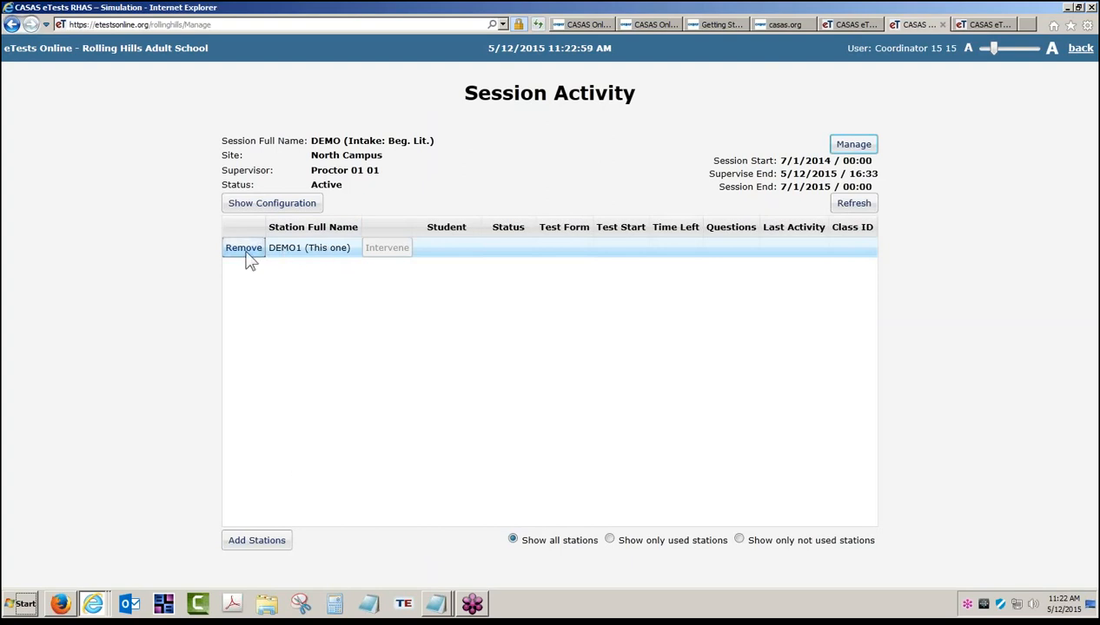
click(289, 250)
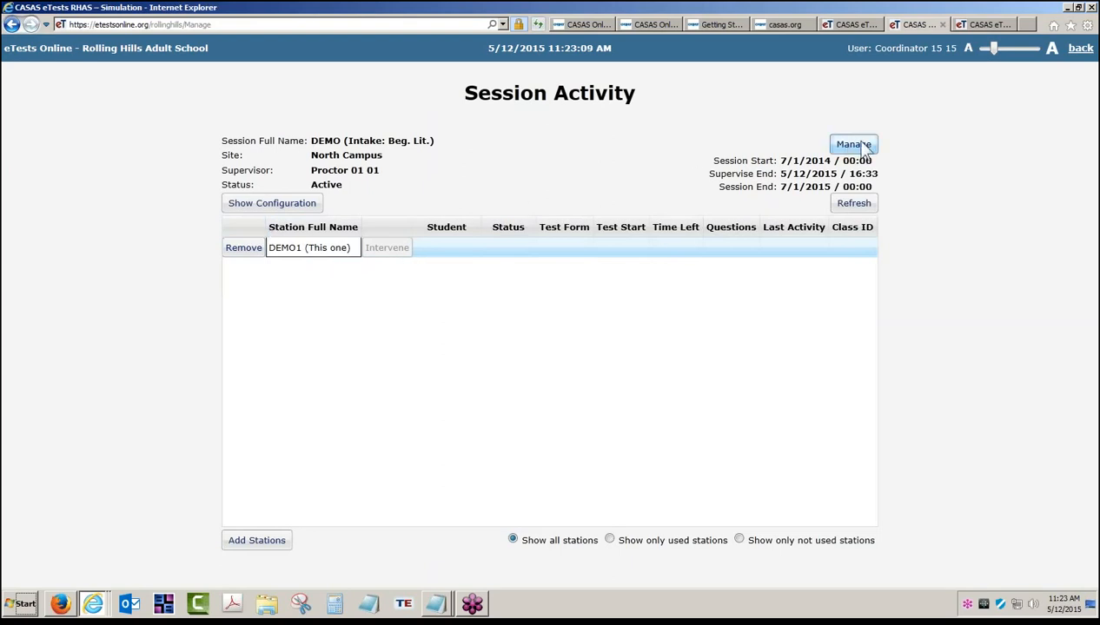
click(1079, 51)
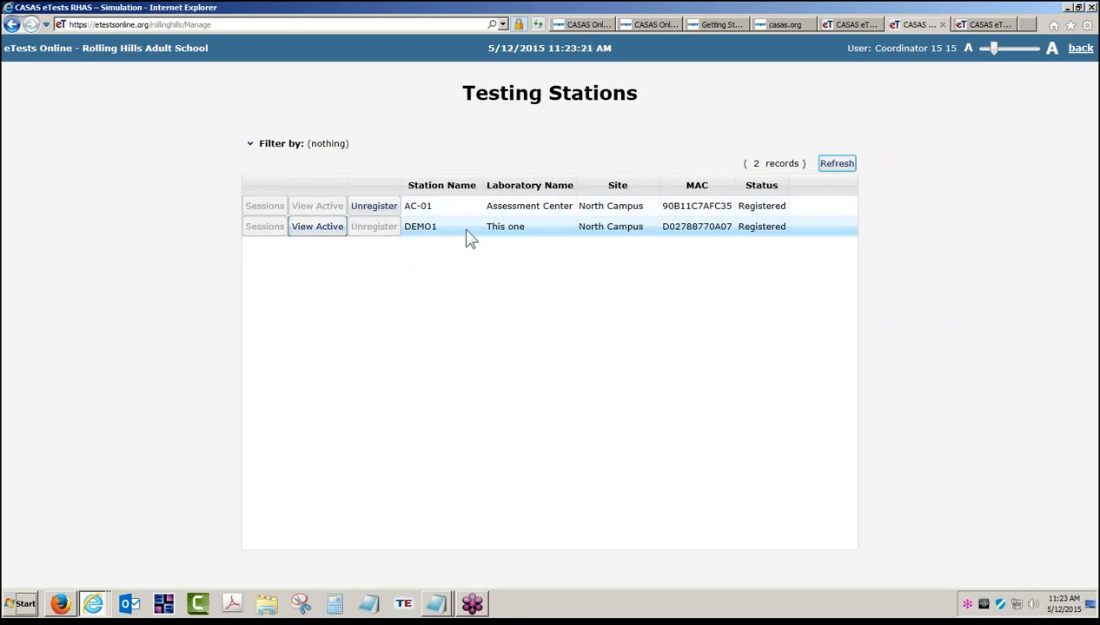
click(375, 206)
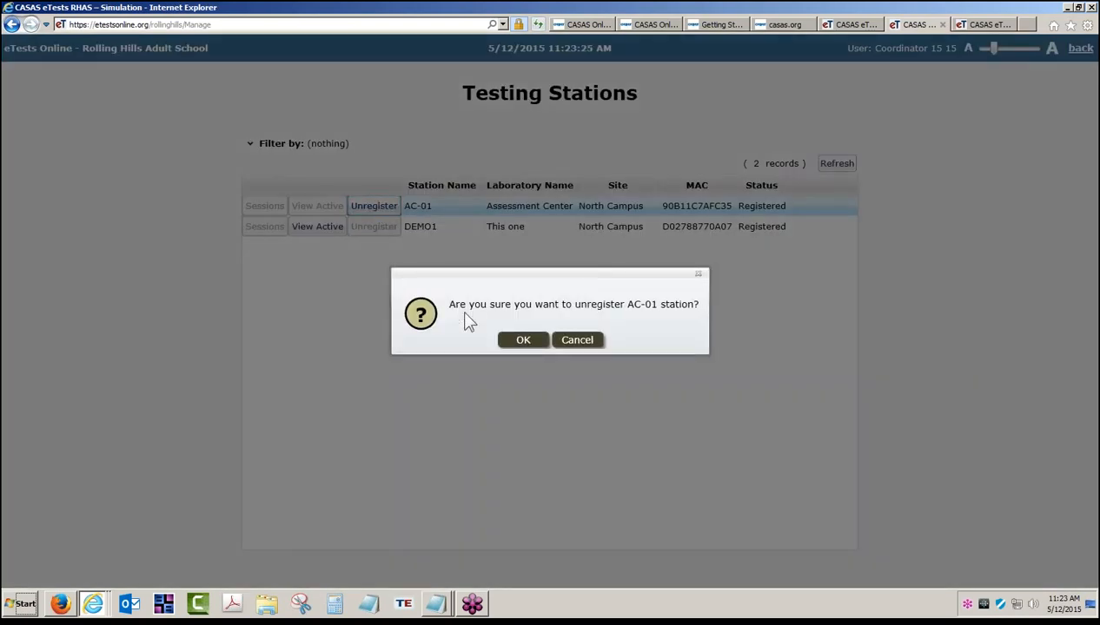
click(576, 349)
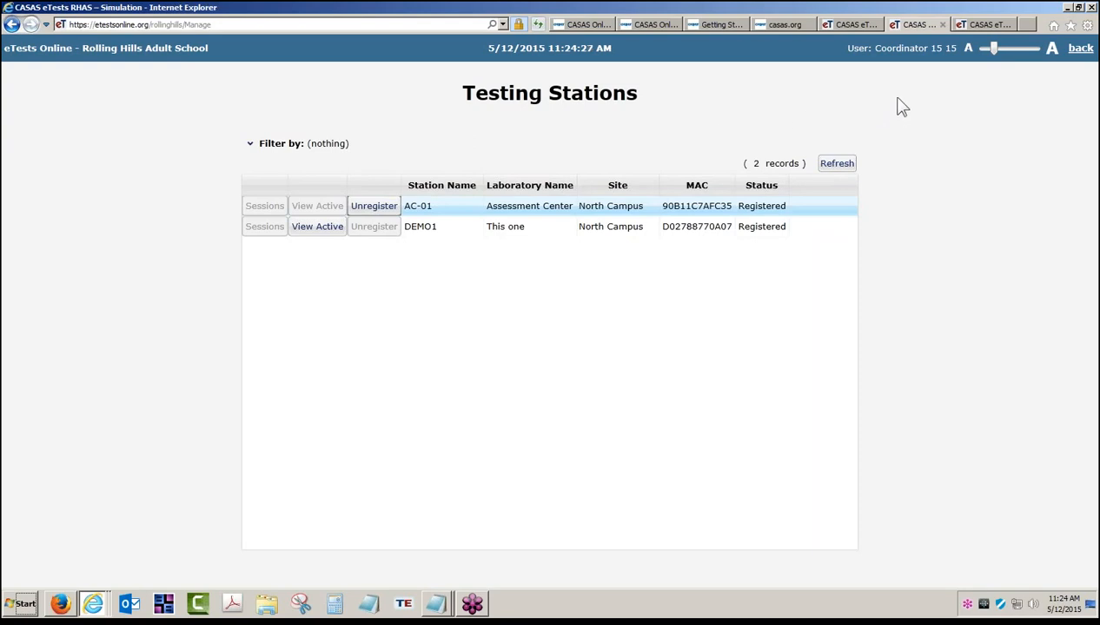
- Log out of Application Management and go back to the RHAS Simulation Server entry page
click(1080, 50)
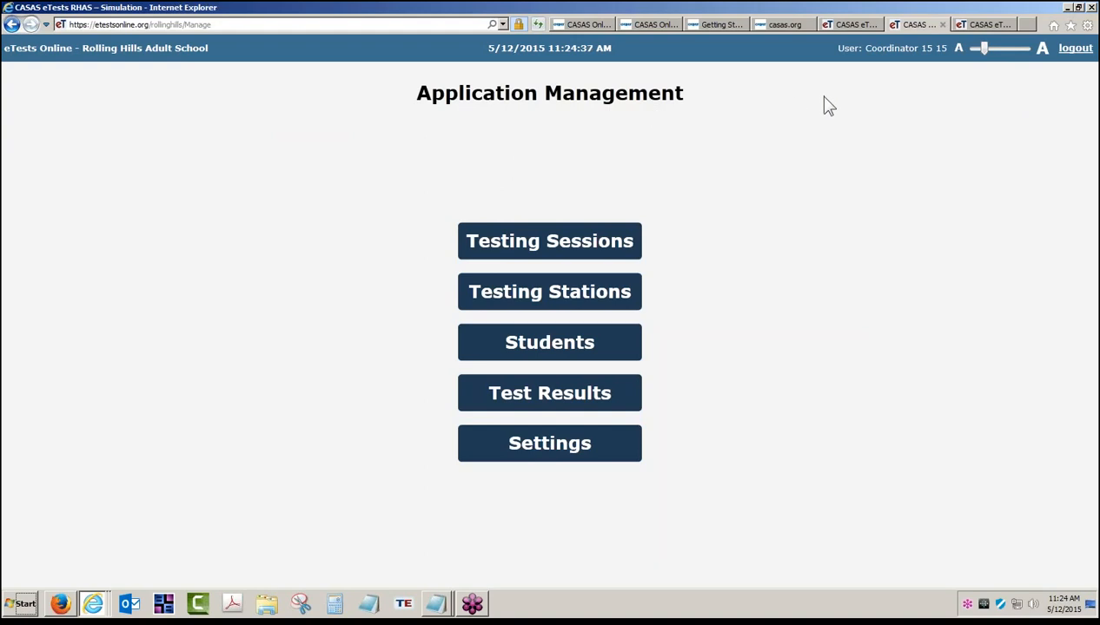
click(1079, 50)
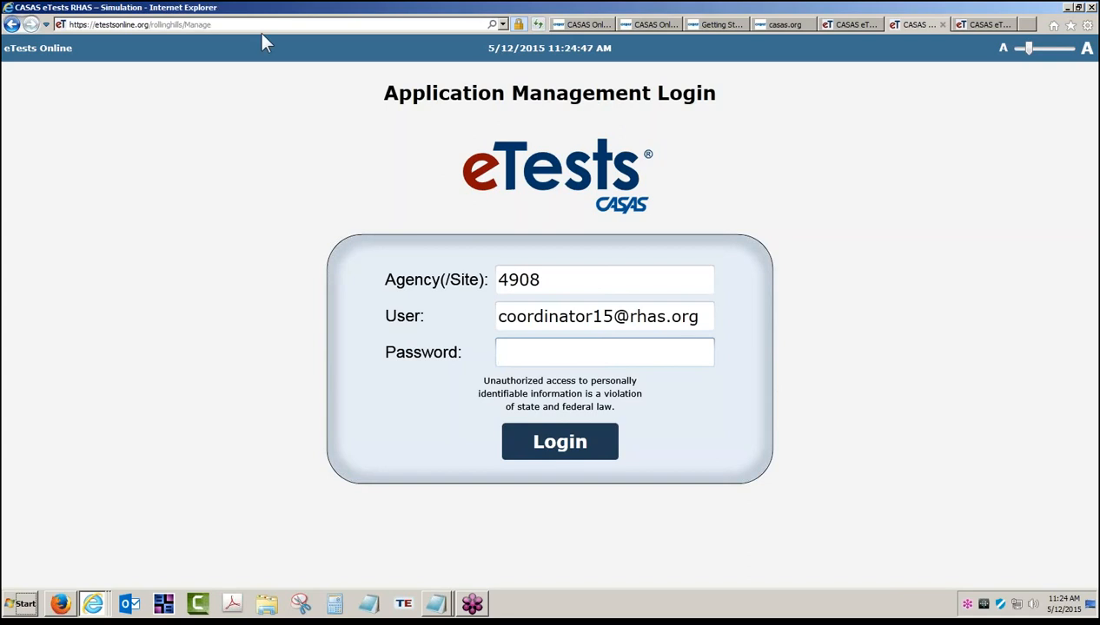
click(12, 25)
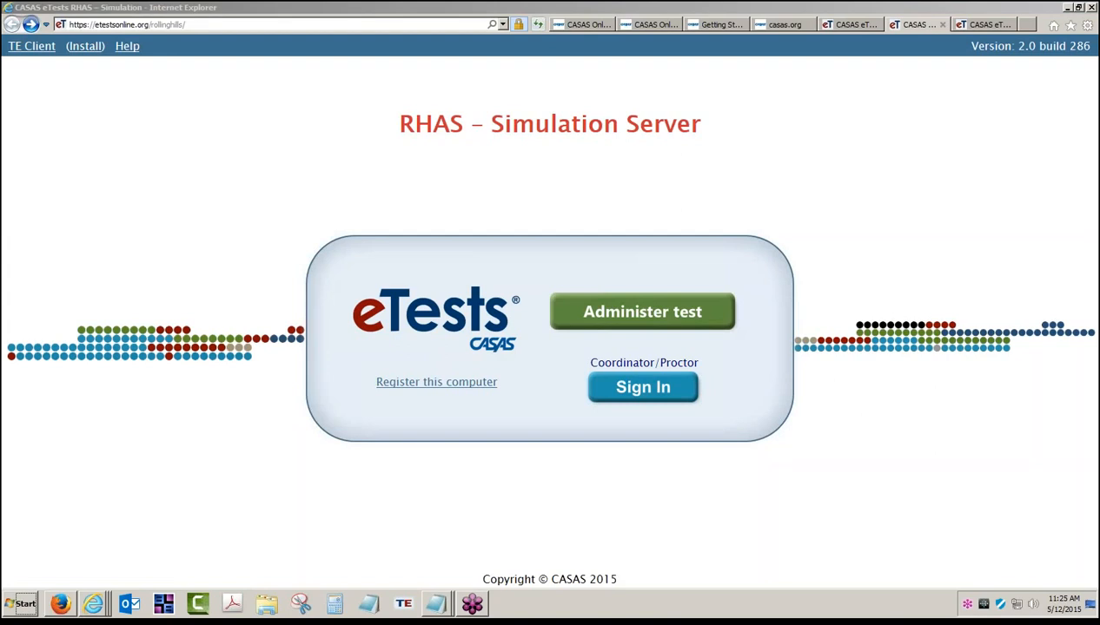
- Go from the eTests Getting Started downloads page to the Training and Support page
click(700, 25)
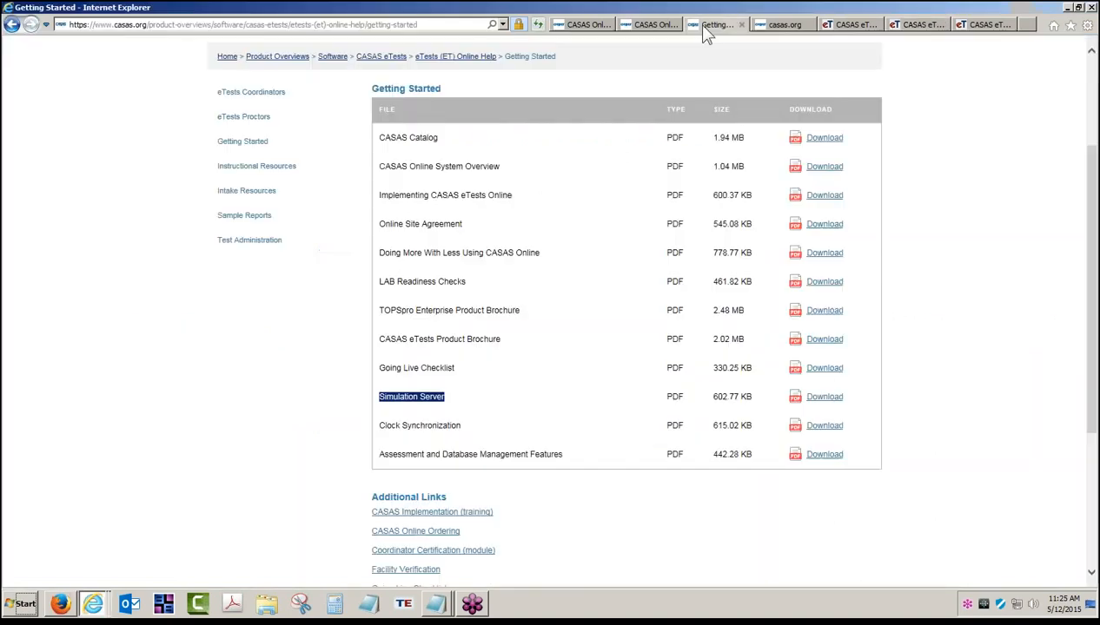
scroll(708, 67, up, 3)
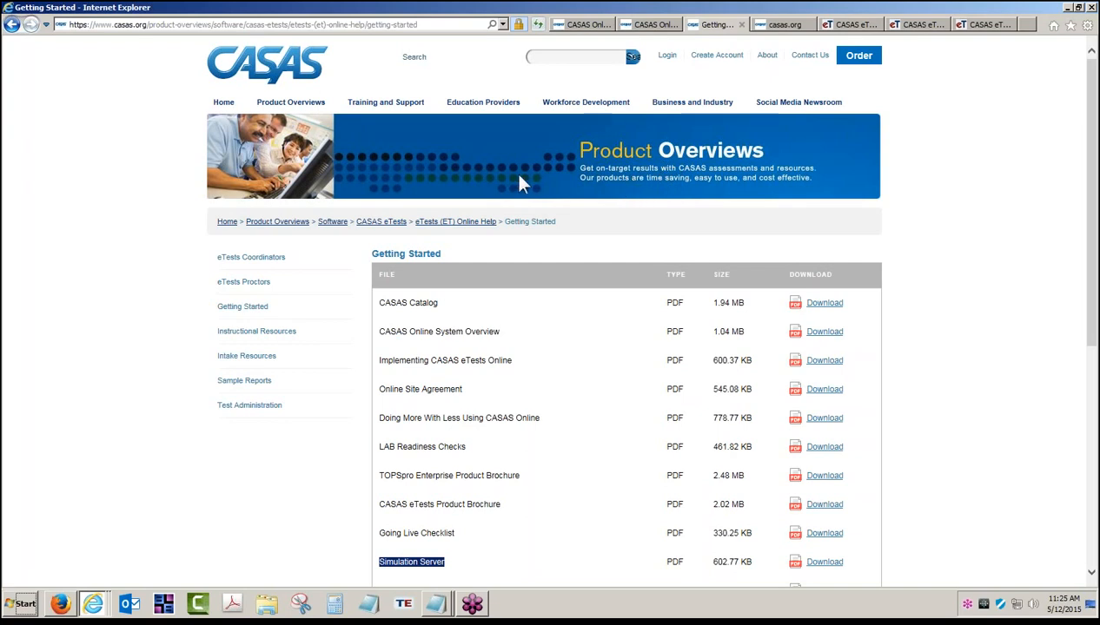
click(391, 104)
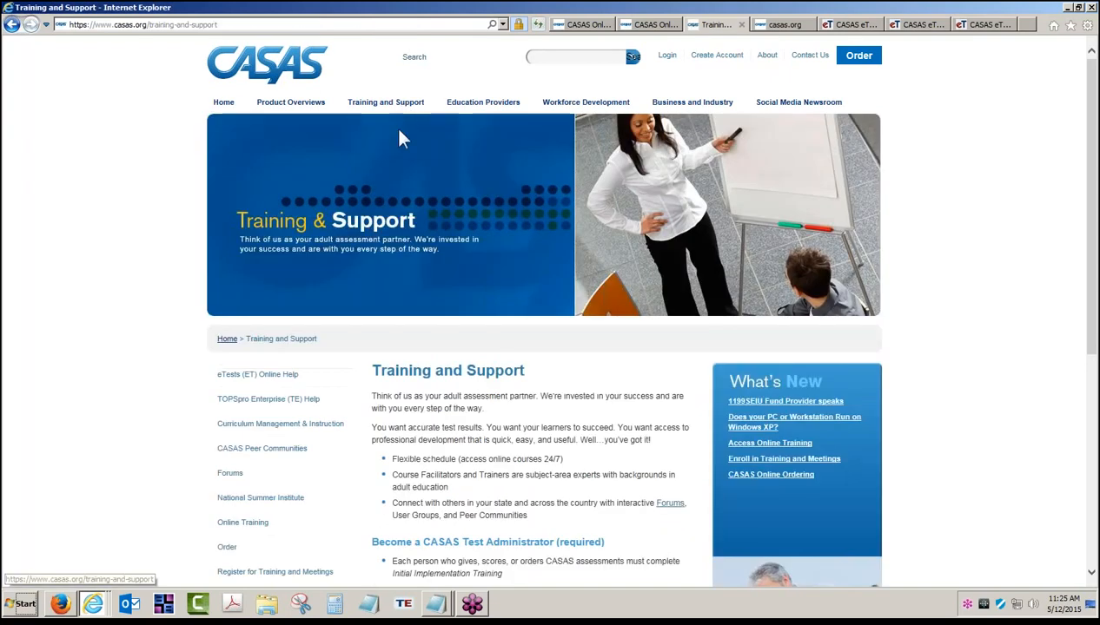
- View eTests (ET) Online Help, then the Social Media Newsroom and its YouTube Channel link
click(276, 376)
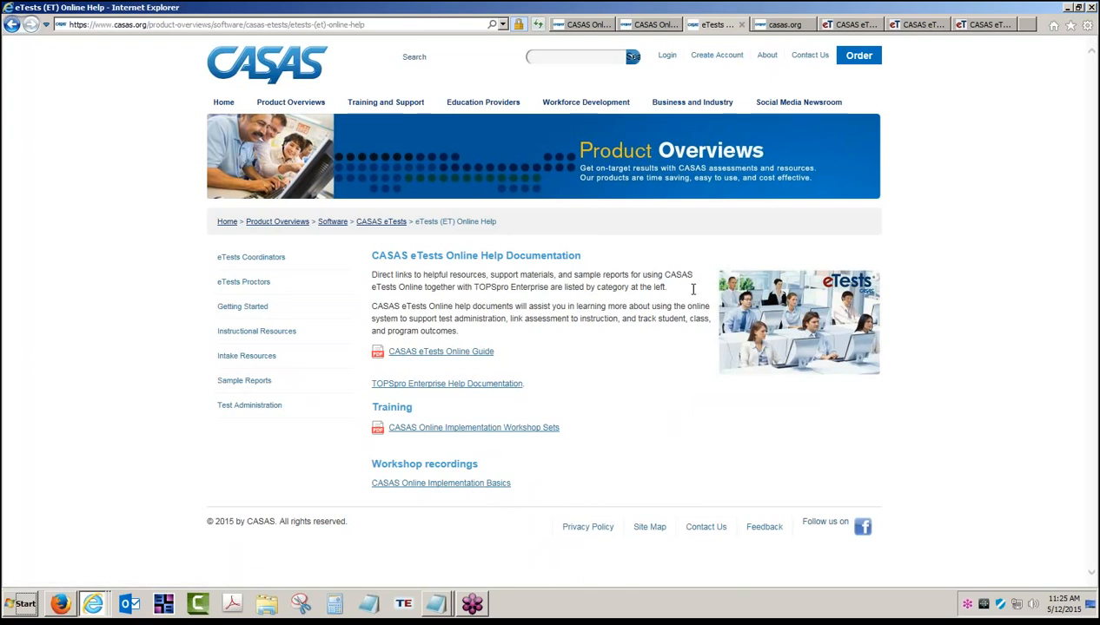
click(790, 106)
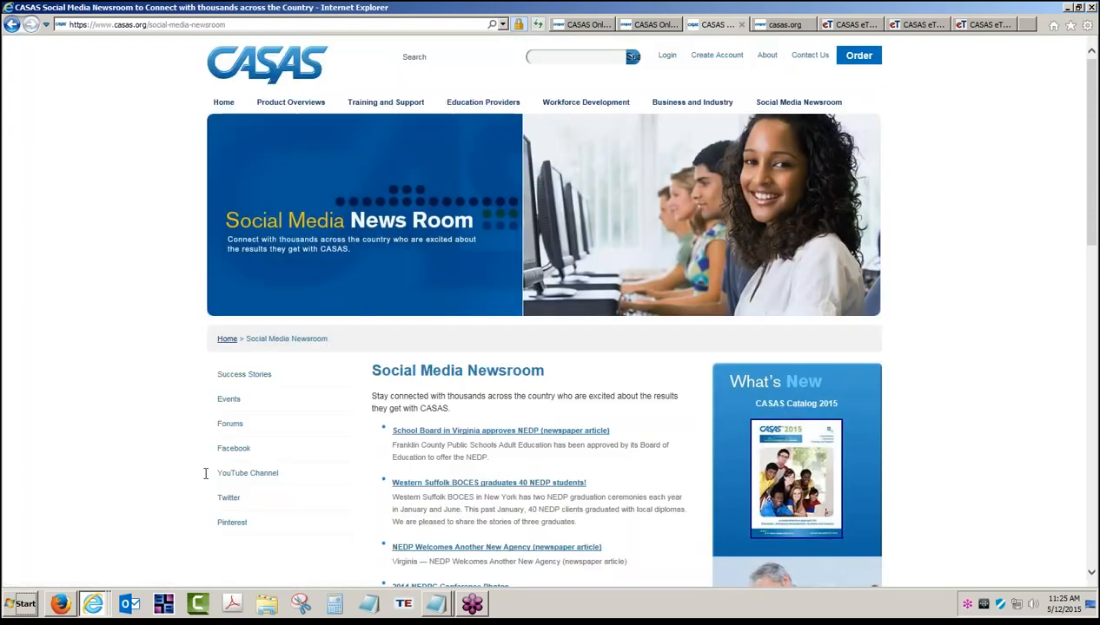
click(272, 475)
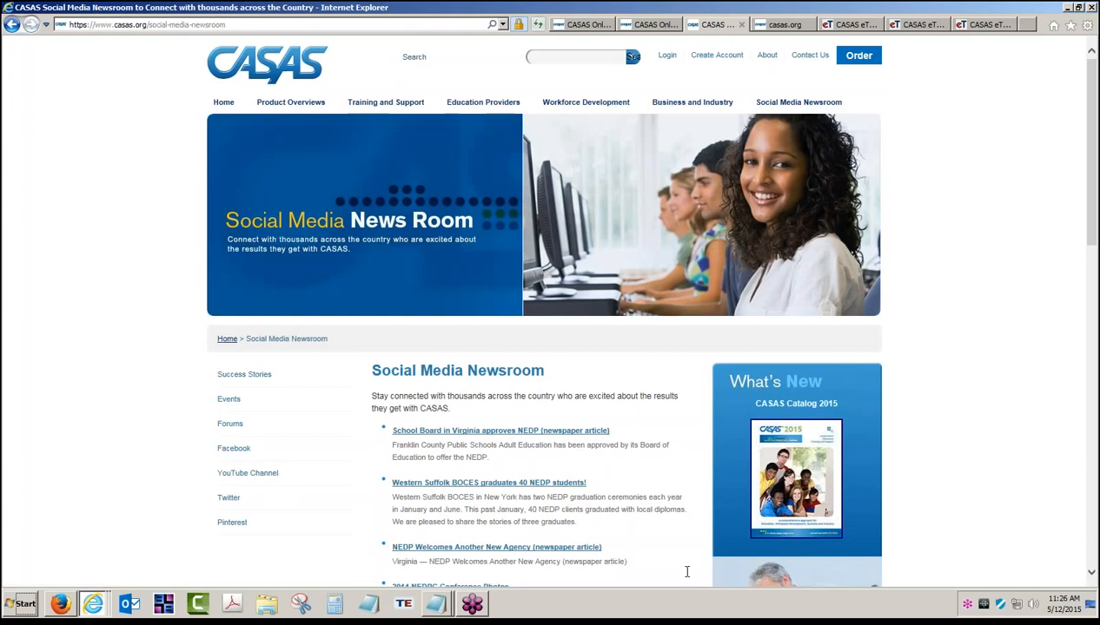